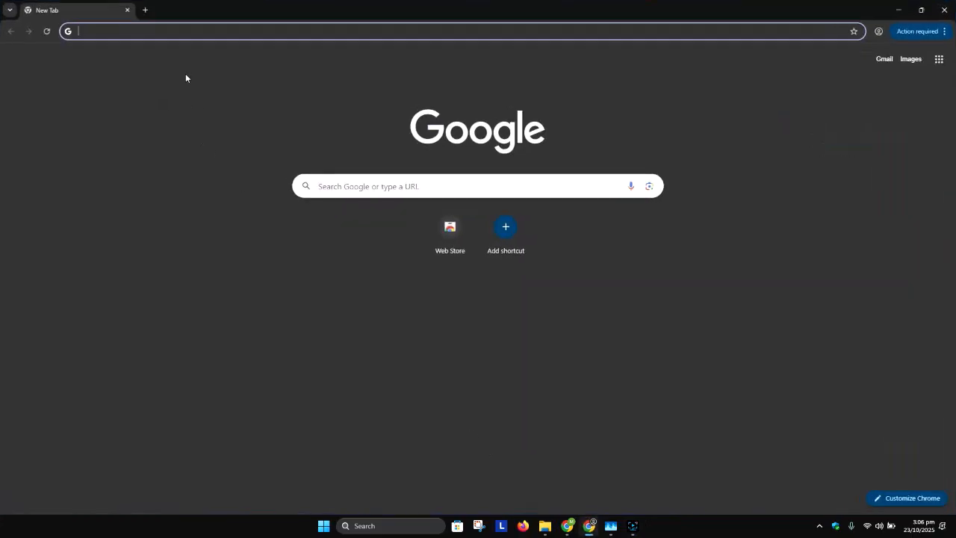
Step: Search Google for "download windows 10 iso"
type("download ")
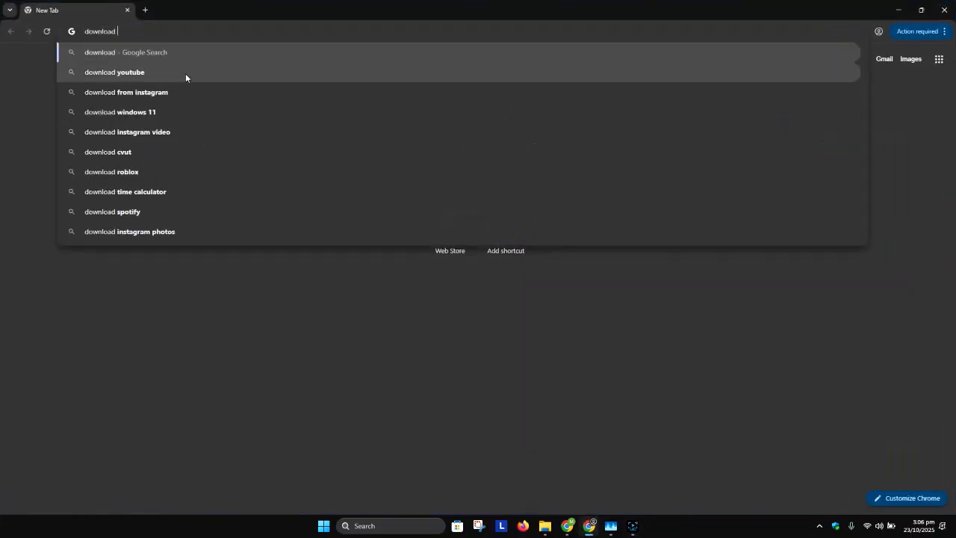
type("windows 10 iso")
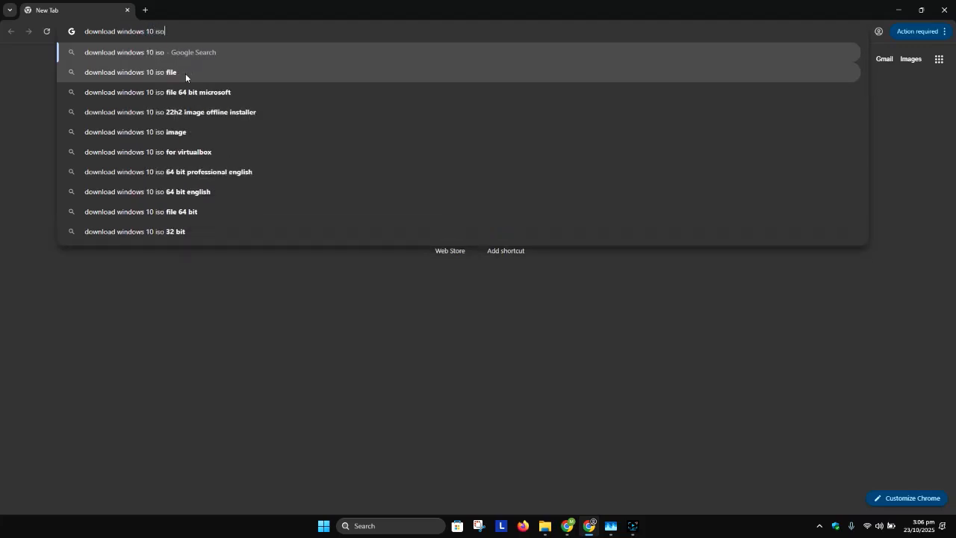
key("Return")
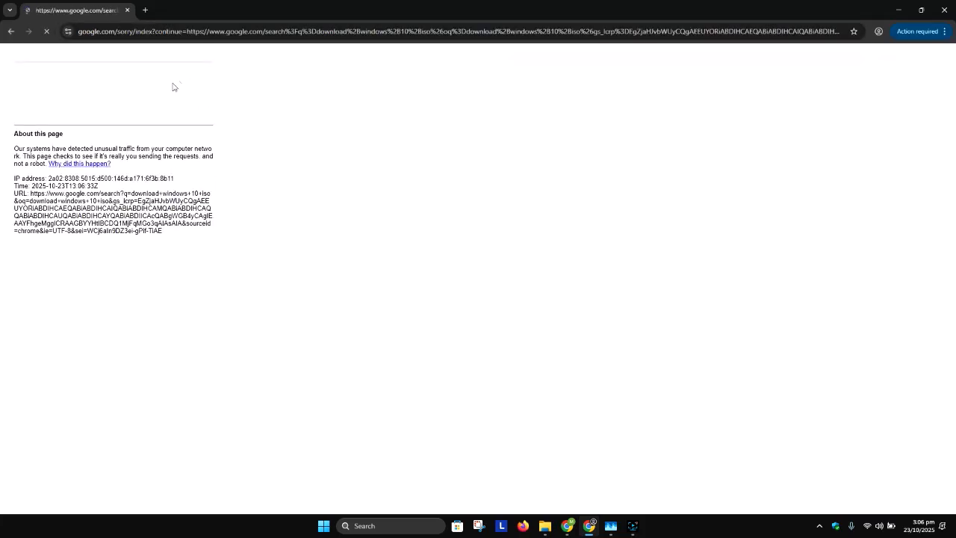
Step: Complete the robot check by selecting the four images with traffic lights, and accept all of Google's cookies
left_click(62, 101)
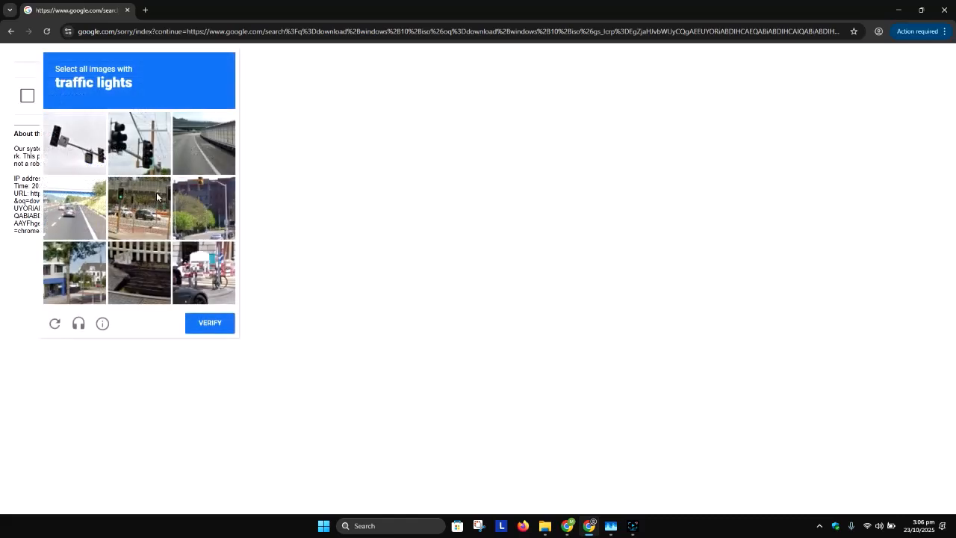
left_click(82, 152)
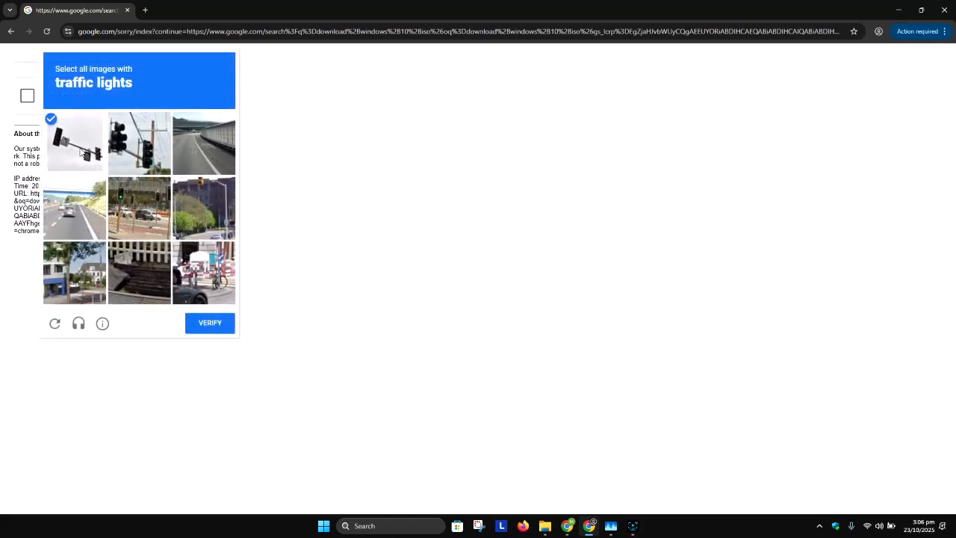
left_click(132, 151)
left_click(151, 213)
left_click(203, 211)
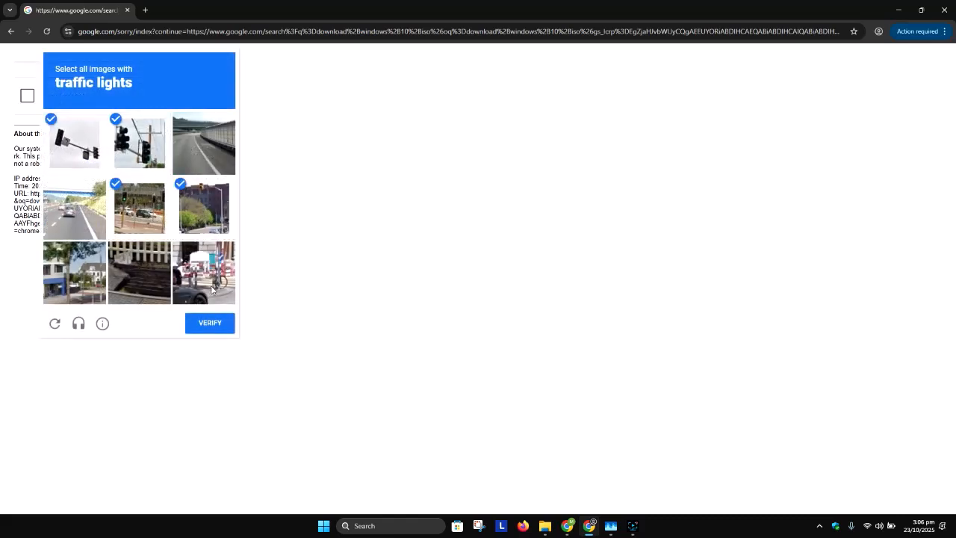
left_click(210, 322)
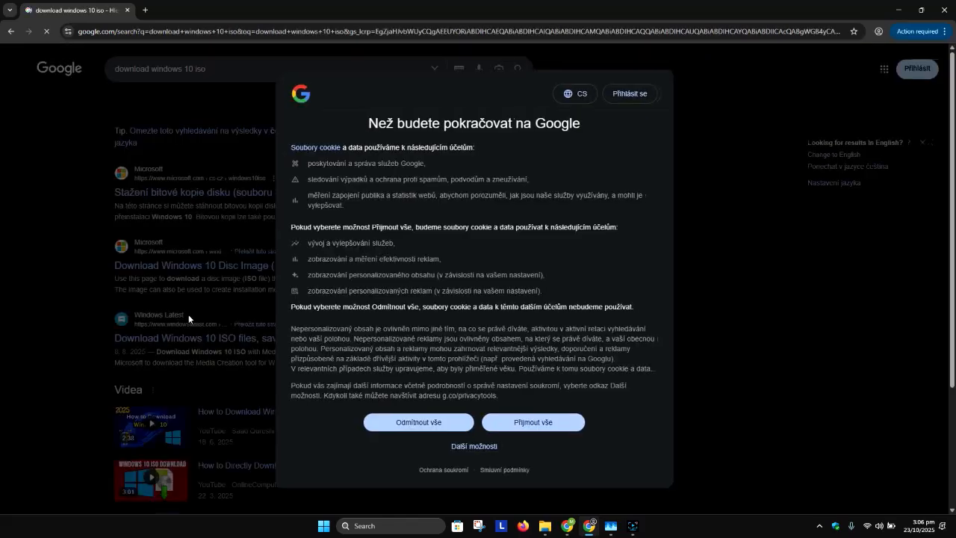
left_click(536, 422)
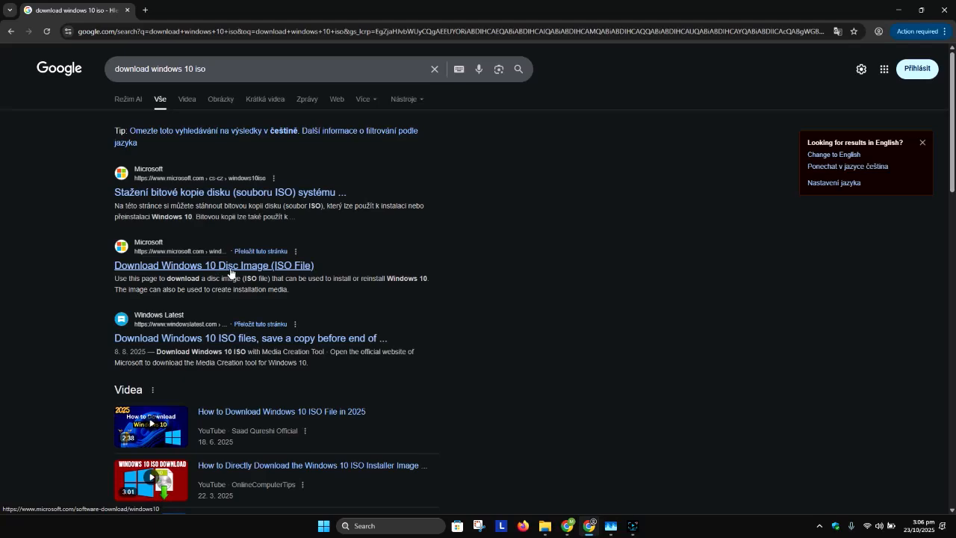
Step: Open Microsoft's "Download Windows 10 Disc Image (ISO File)" result and switch the site's region to Australia - English
left_click(230, 269)
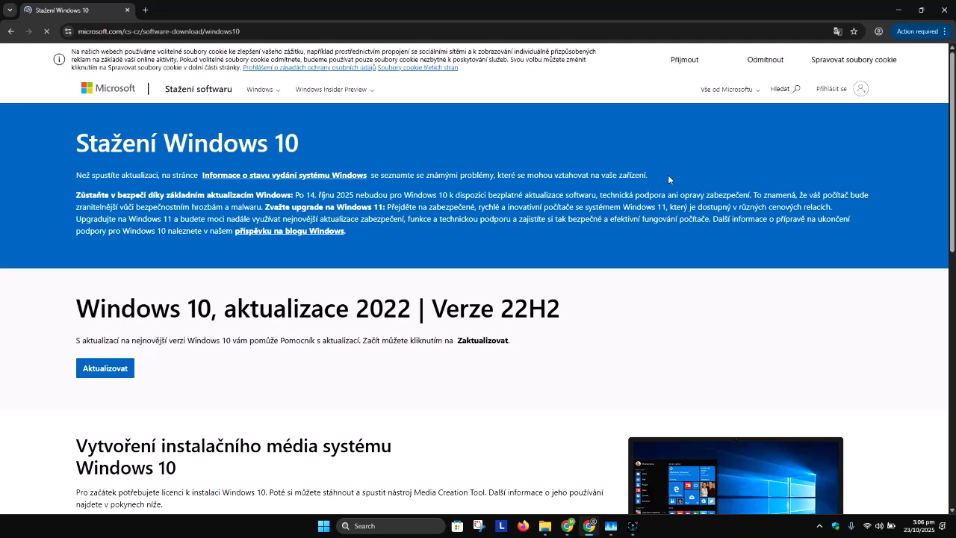
scroll(283, 229, "down", 8)
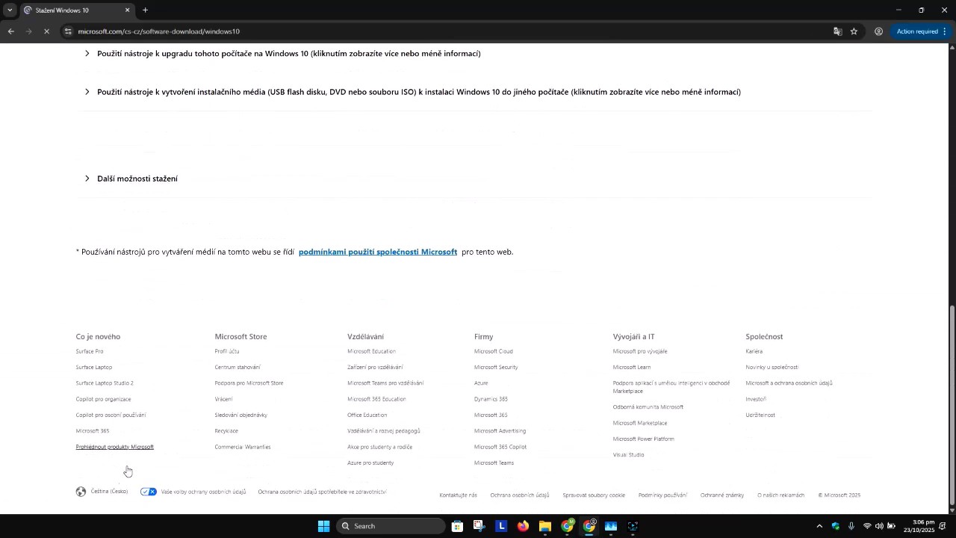
left_click(102, 498)
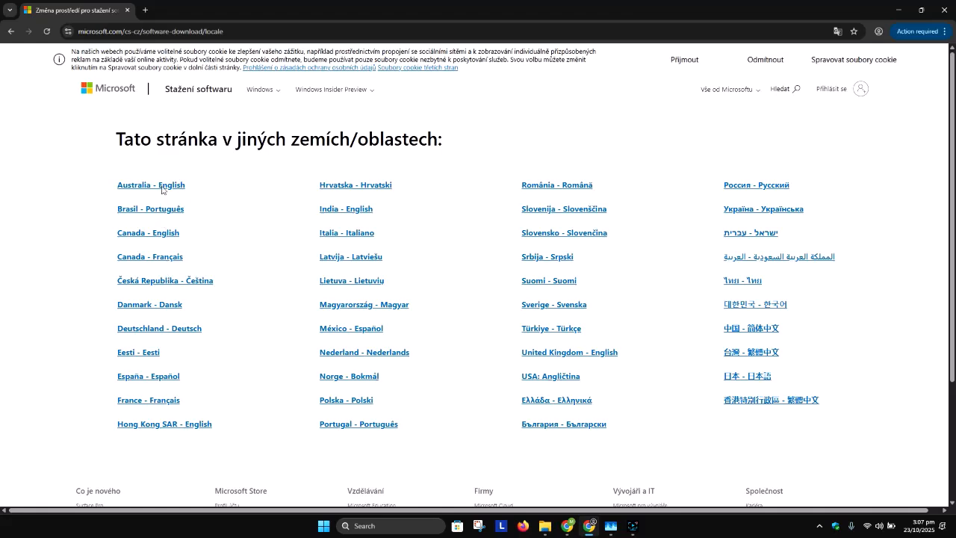
left_click(166, 186)
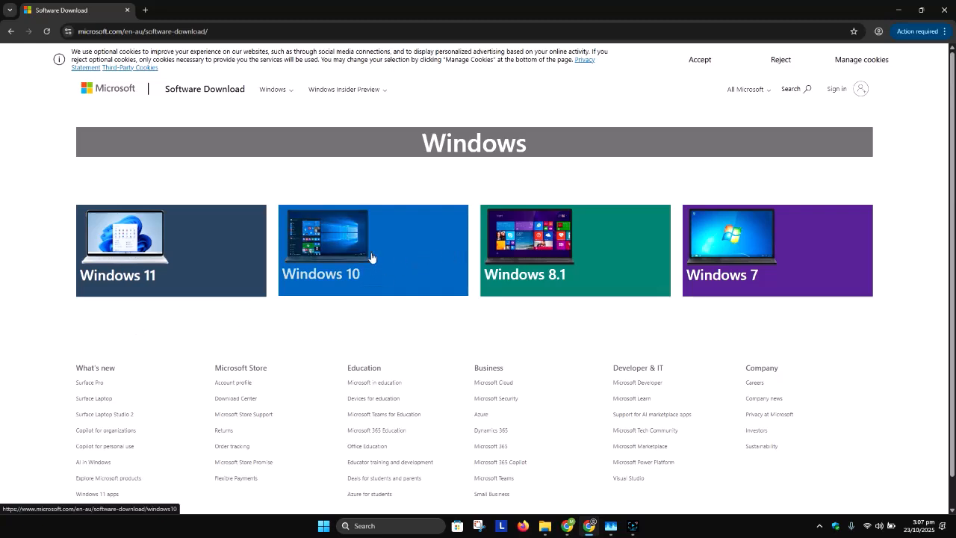
Step: Open the Windows 10 download page and download the media creation tool for creating Windows 10 installation media
left_click(357, 247)
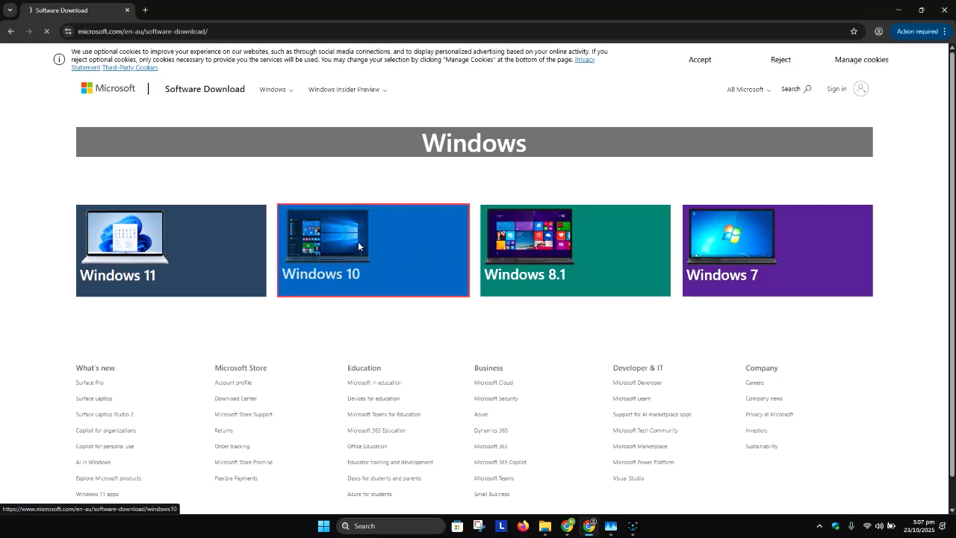
scroll(345, 251, "down", 2)
scroll(246, 252, "down", 2)
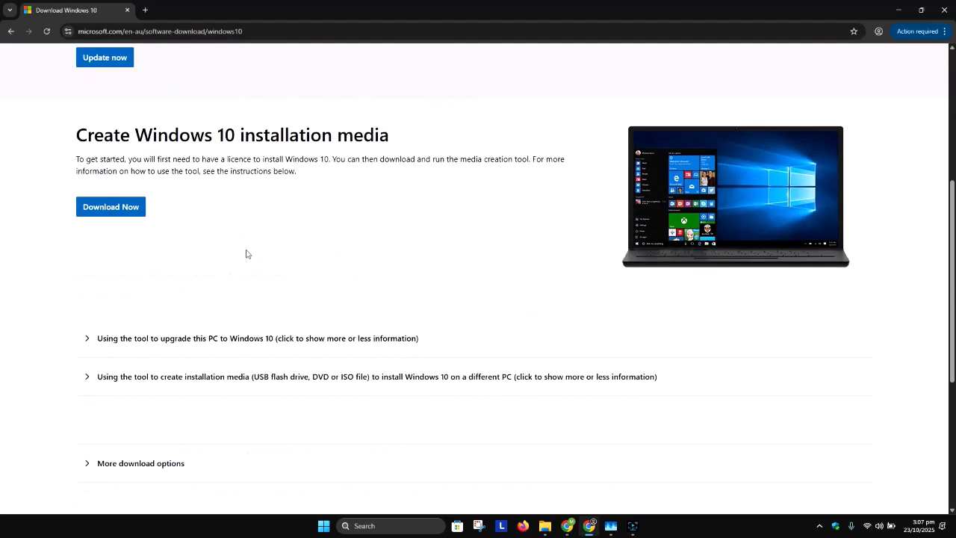
scroll(147, 212, "down", 1)
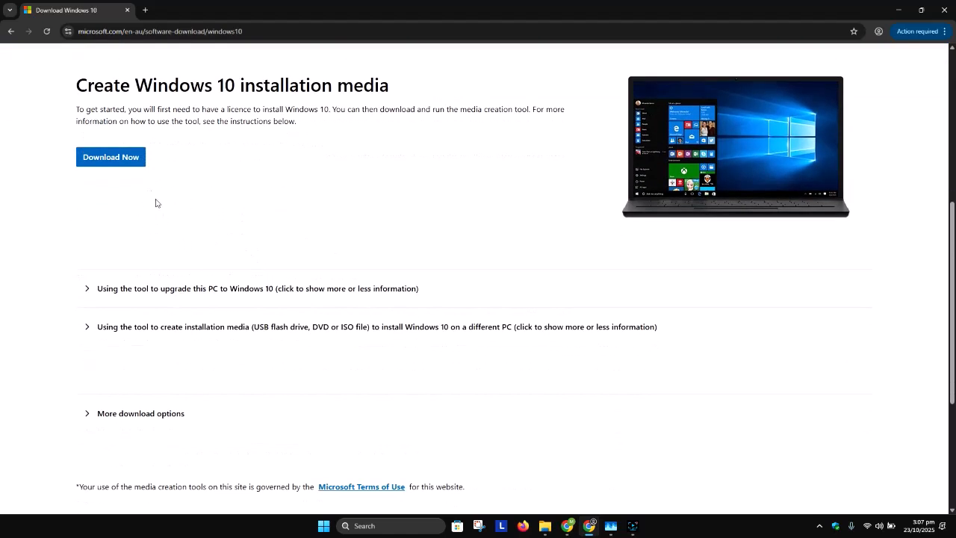
left_click(117, 160)
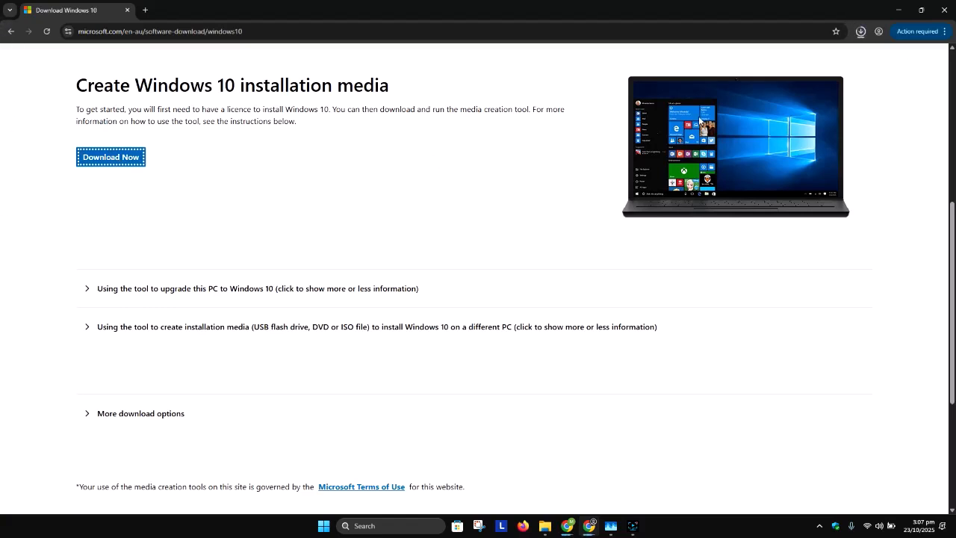
Step: Run the downloaded MediaCreationTool_22H2.exe and minimise the browser, moving the setup window aside
left_click(861, 35)
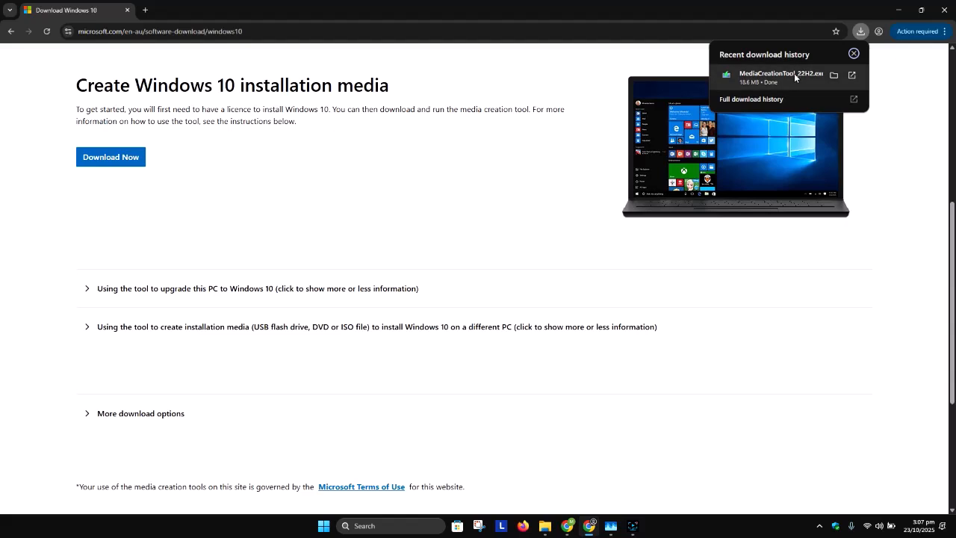
left_click(795, 73)
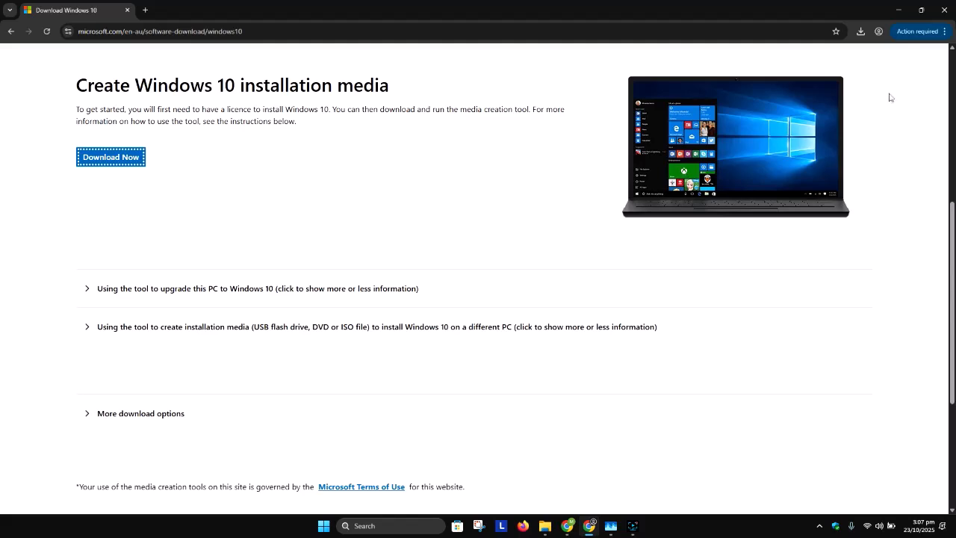
left_click(897, 11)
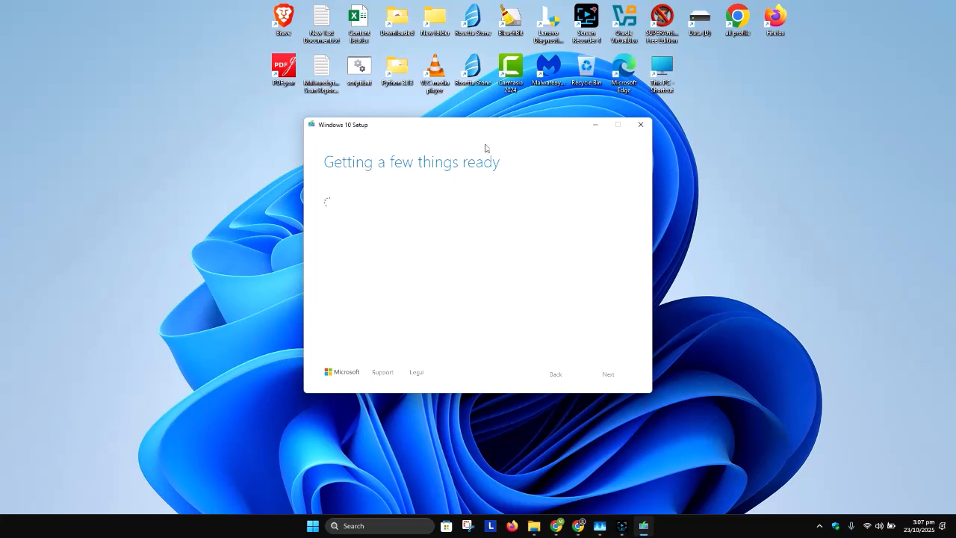
left_click_drag(489, 130, 661, 111)
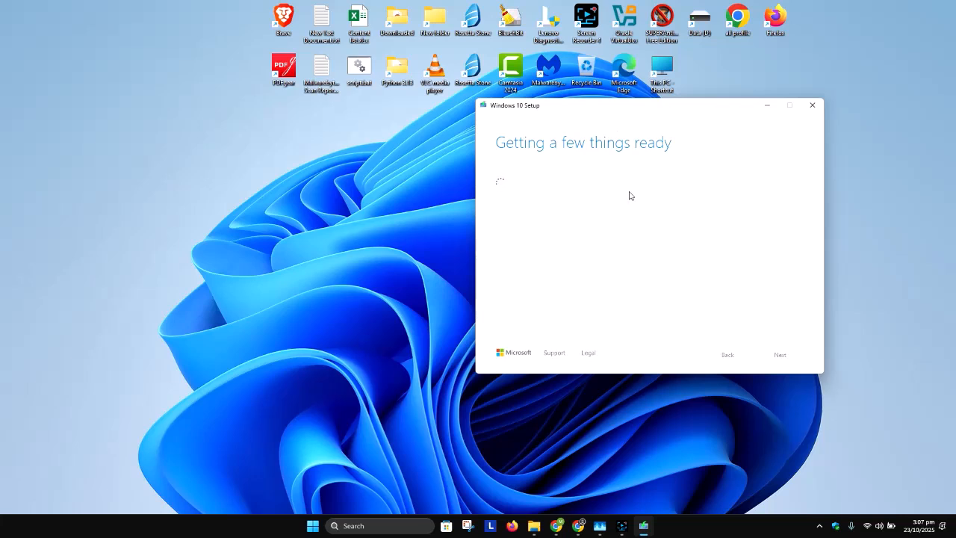
Step: Go through the Microsoft media creation tool's license terms to the end and accept them
left_click(643, 526)
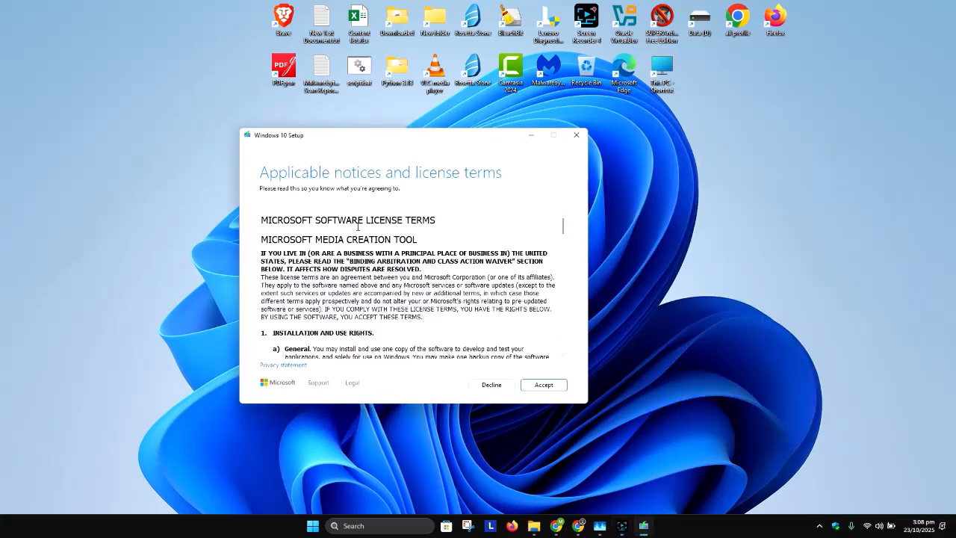
left_click_drag(566, 226, 577, 344)
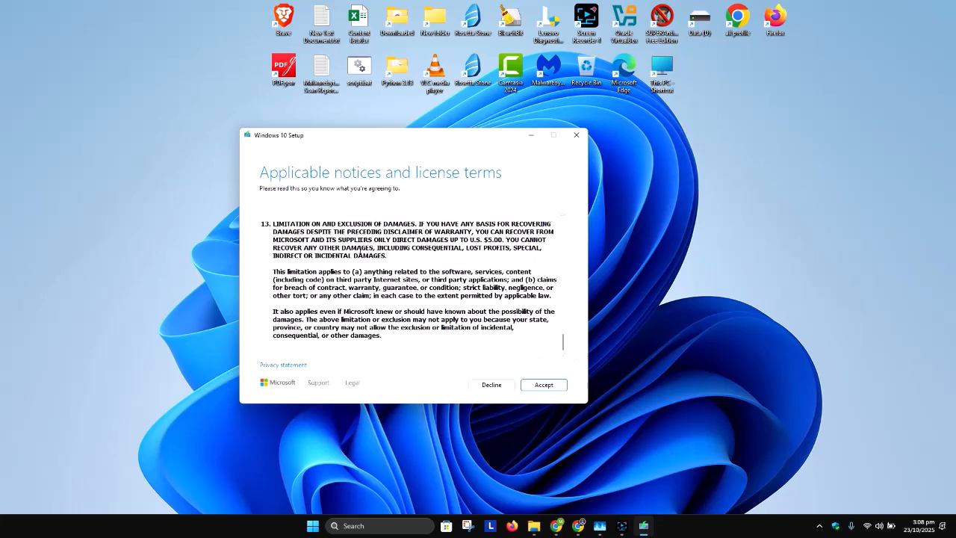
left_click(545, 387)
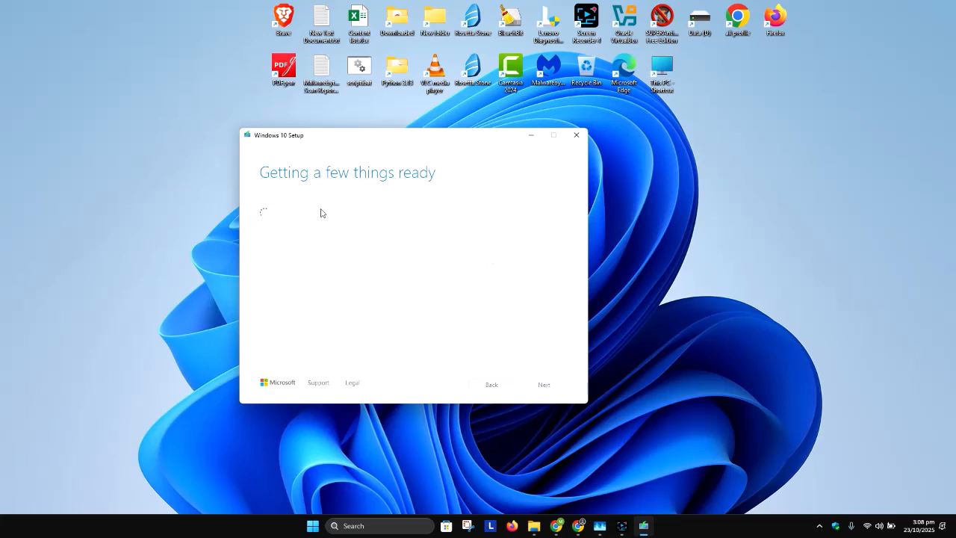
left_click_drag(419, 140, 403, 136)
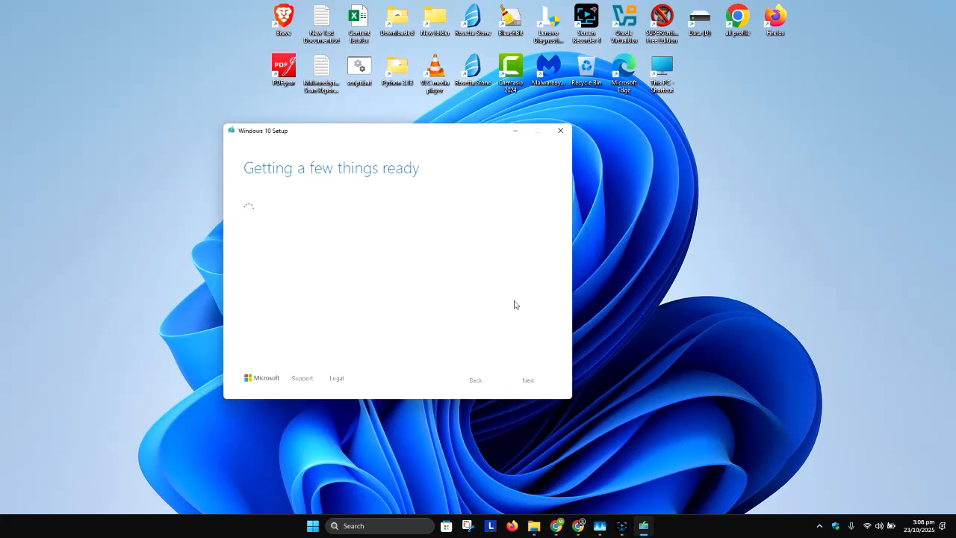
left_click(622, 525)
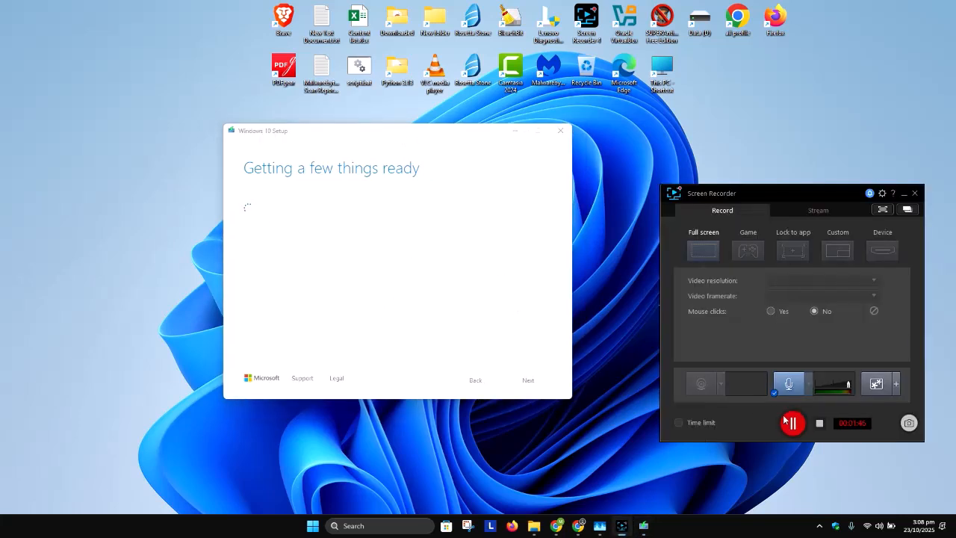
left_click(793, 423)
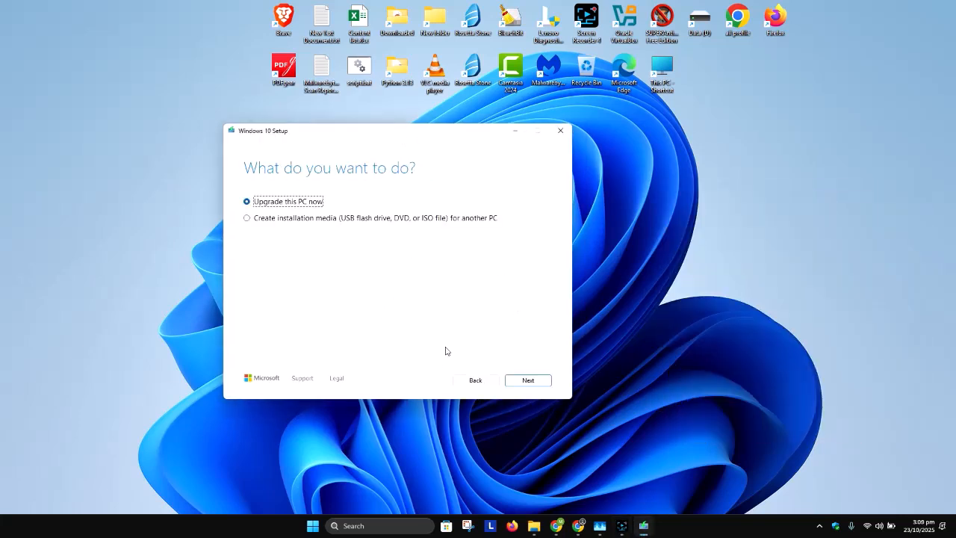
Step: Choose to create installation media for another PC and turn off the recommended options for this PC
left_click(249, 219)
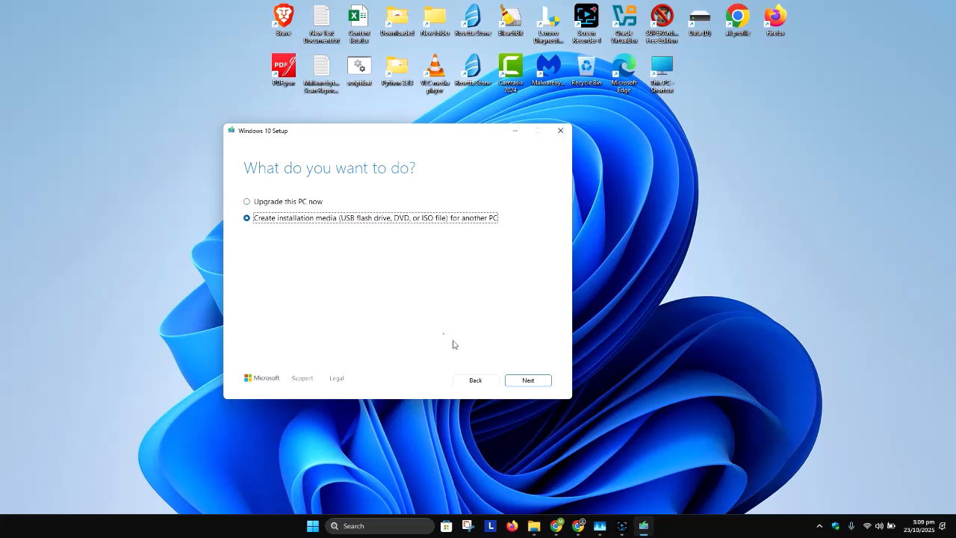
left_click(531, 383)
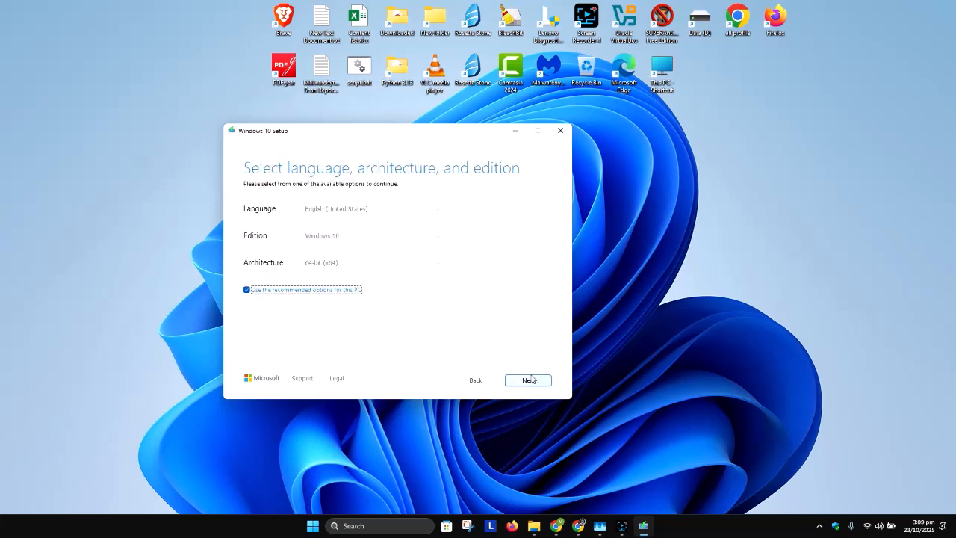
left_click(279, 292)
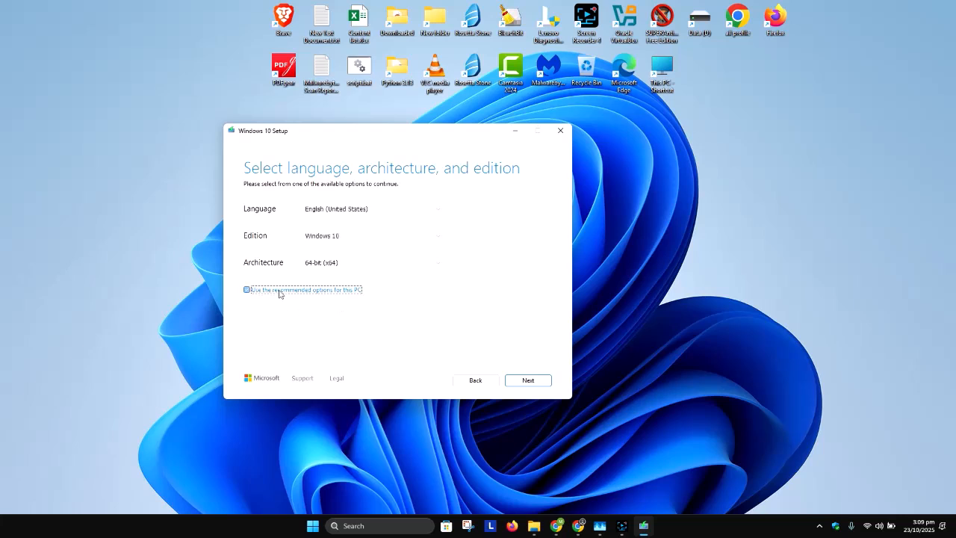
Step: Examine the available language, edition and architecture choices for the Windows 10 installation media without changing the selections
left_click(351, 211)
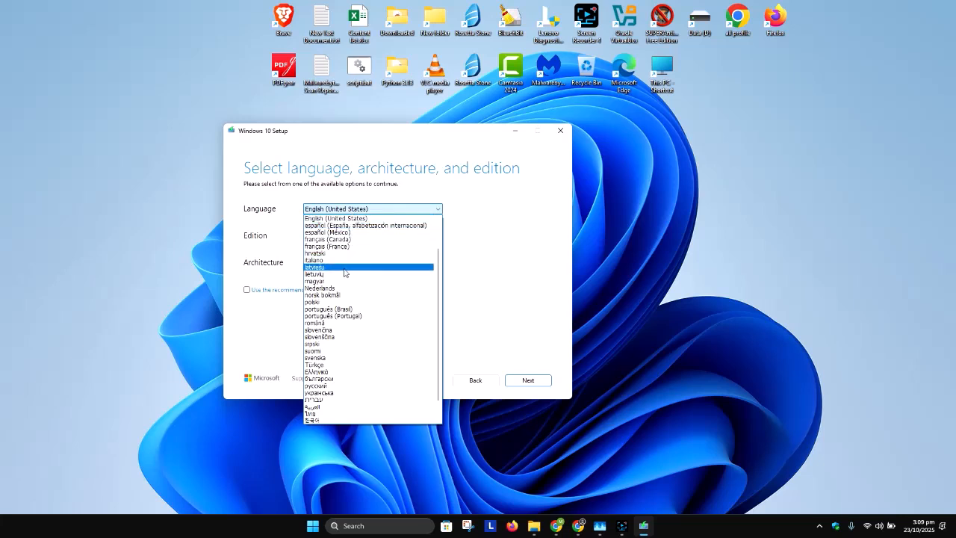
left_click(497, 232)
key("Tab")
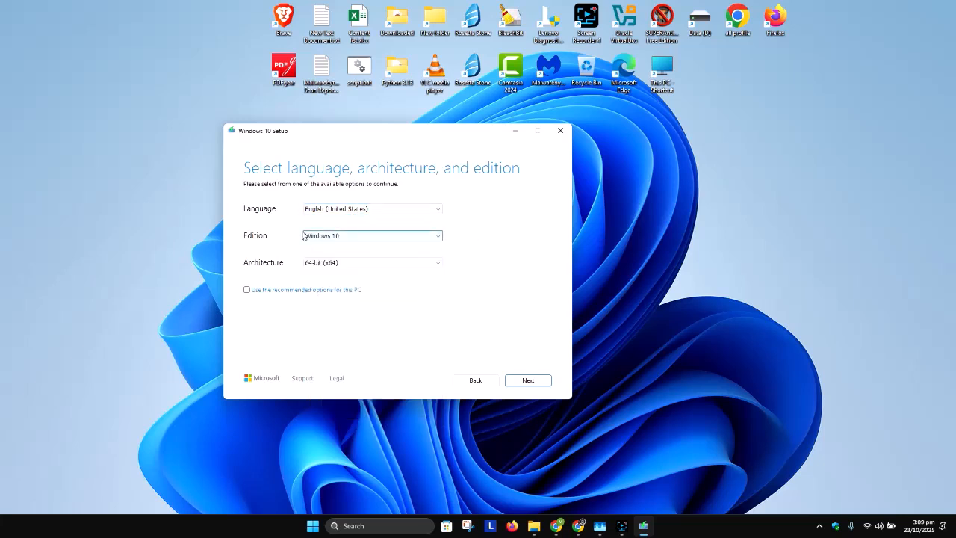
left_click(344, 237)
left_click(499, 243)
left_click(358, 263)
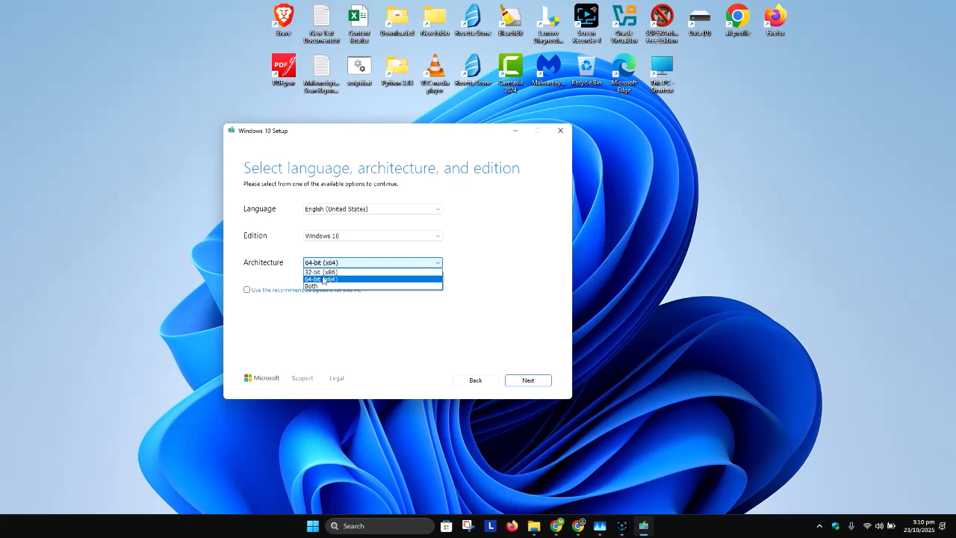
left_click(504, 288)
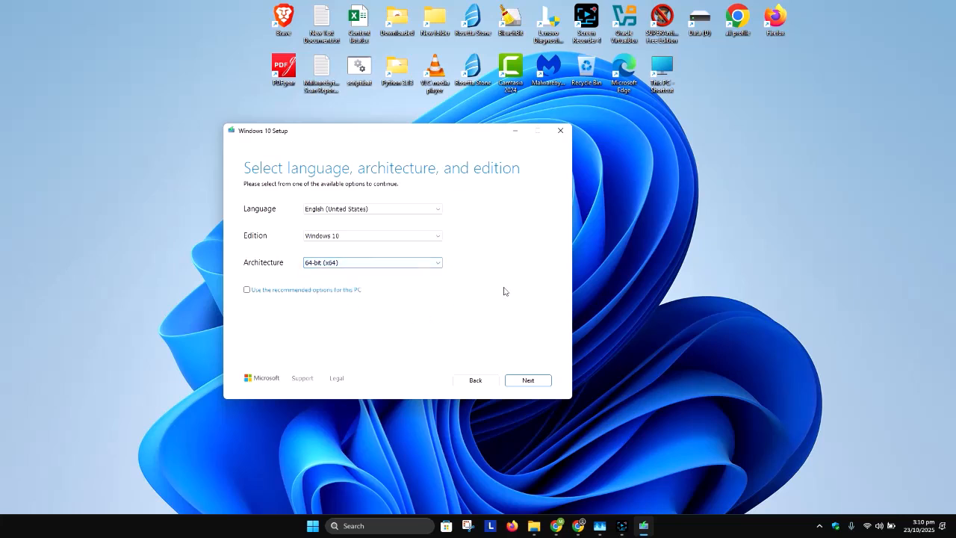
left_click(373, 263)
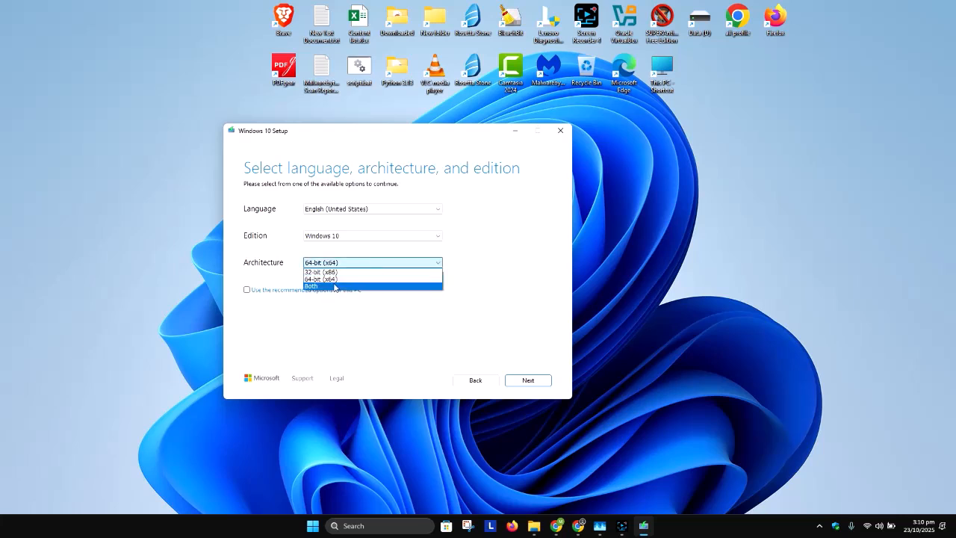
left_click(334, 319)
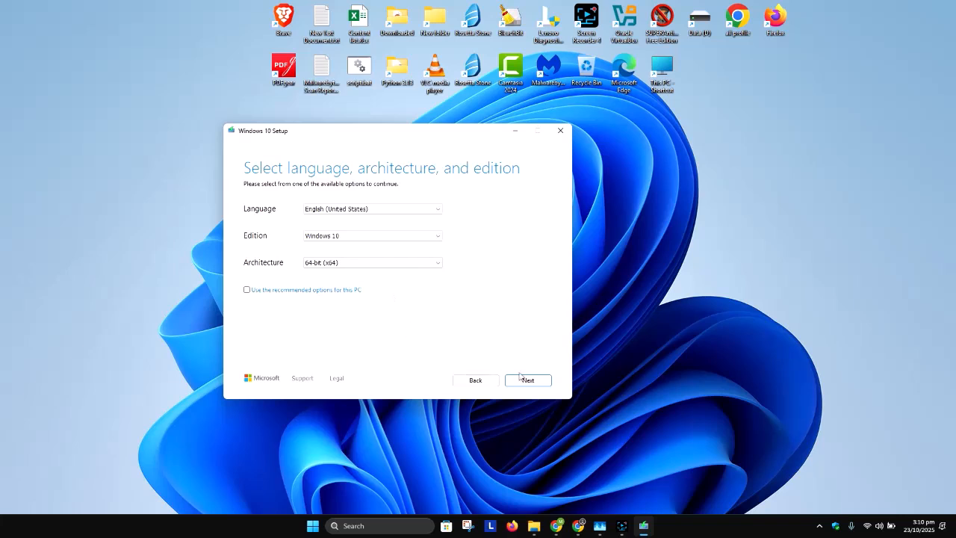
Step: Choose an ISO file as the media to create and save it as Windows.iso on the Data (D:) drive
left_click(527, 381)
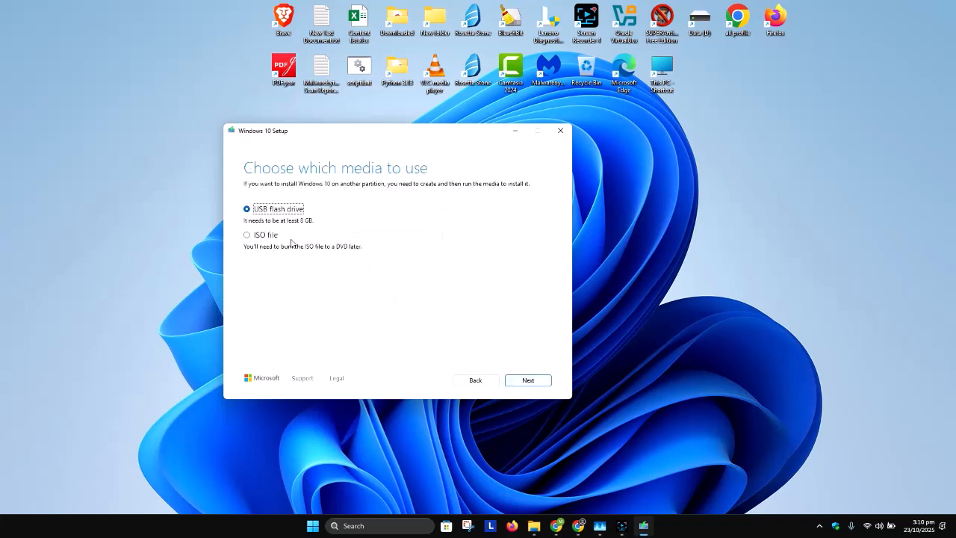
left_click(271, 238)
left_click(526, 386)
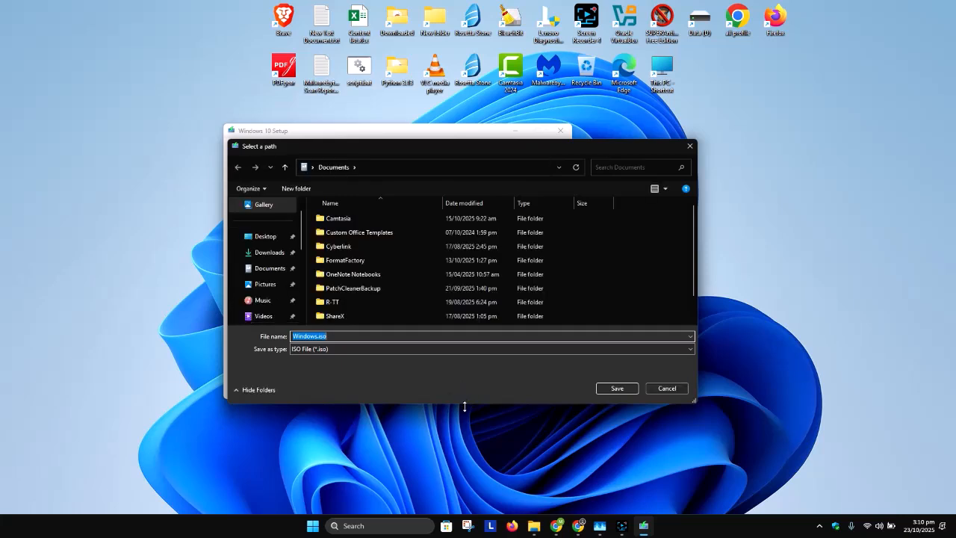
left_click_drag(464, 406, 464, 514)
scroll(246, 360, "down", 2)
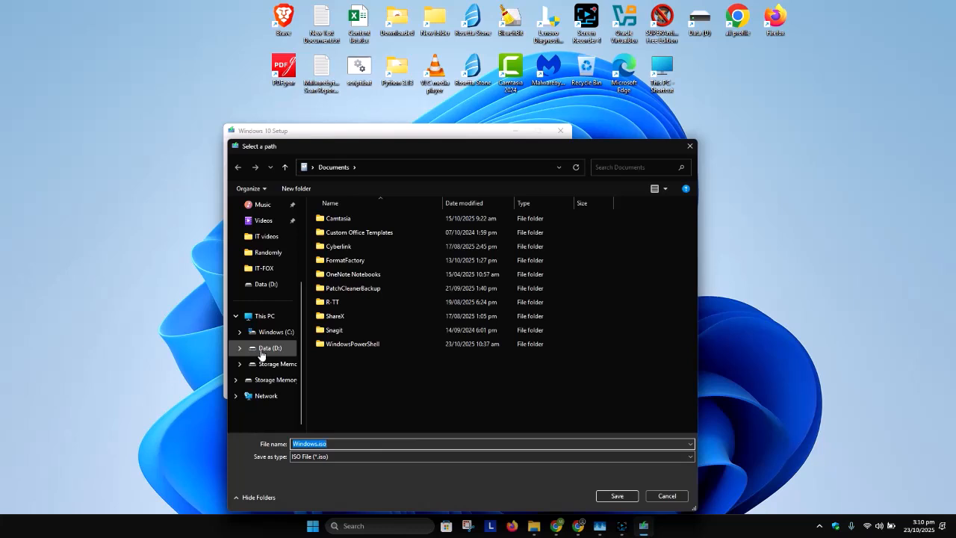
left_click(261, 354)
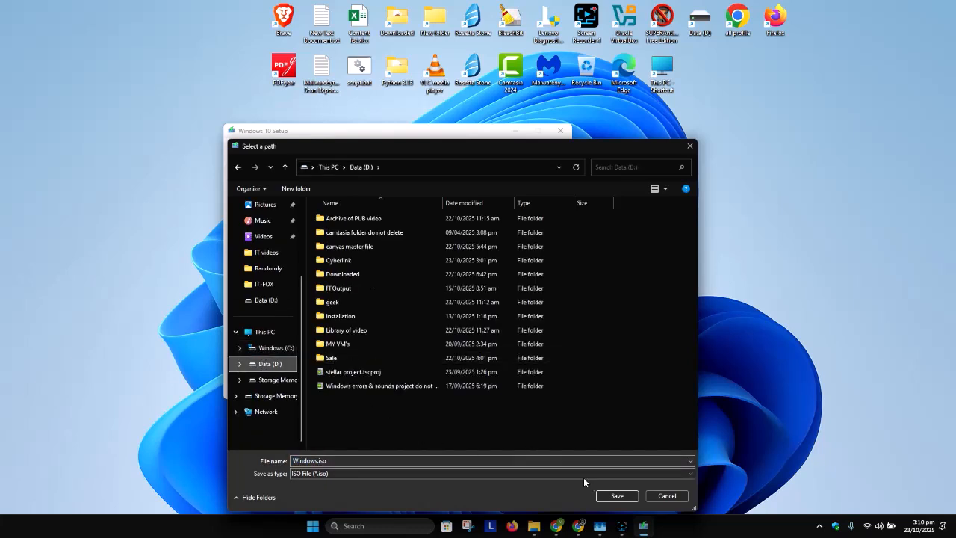
left_click(617, 497)
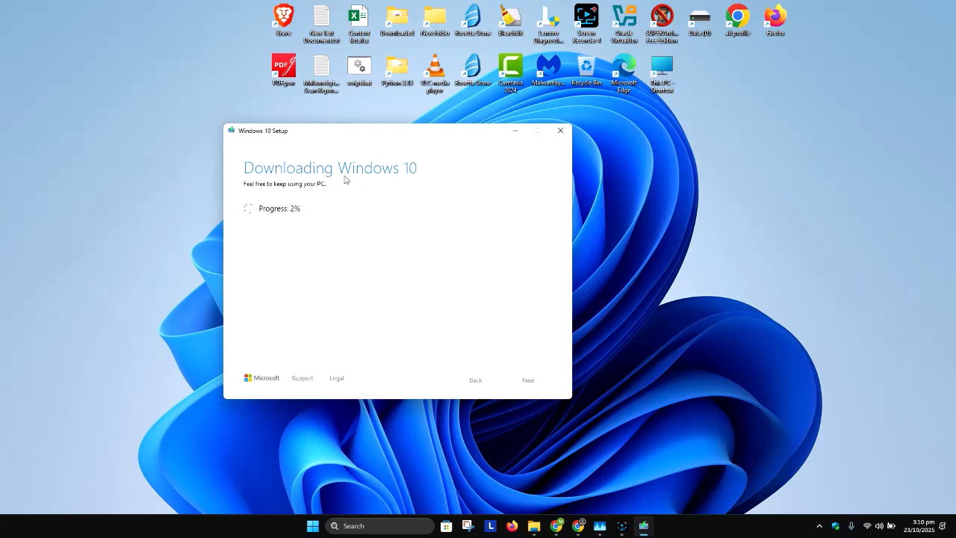
left_click_drag(376, 142, 352, 114)
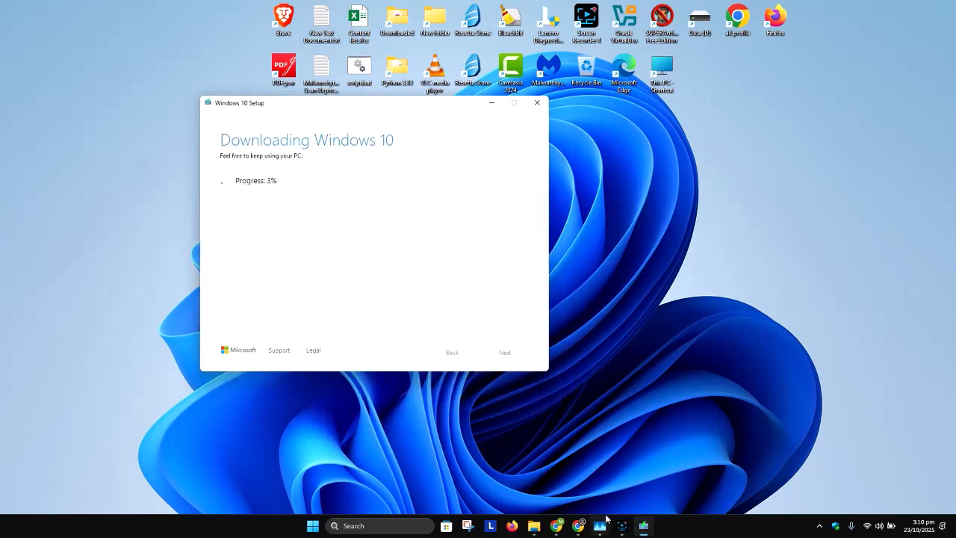
left_click(617, 532)
left_click(791, 423)
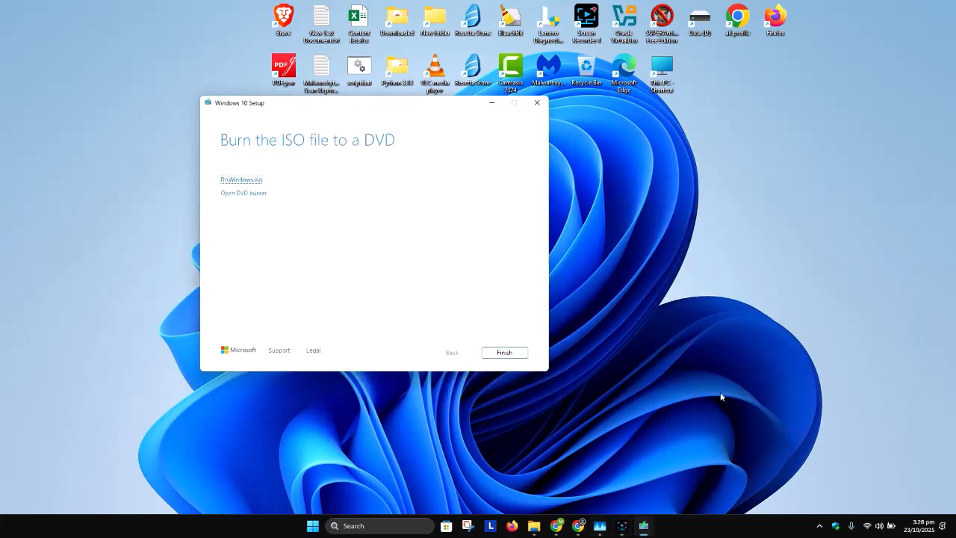
Step: Open the folder containing the created D:\Windows.iso from the Windows 10 Setup window and move that window aside
left_click(241, 181)
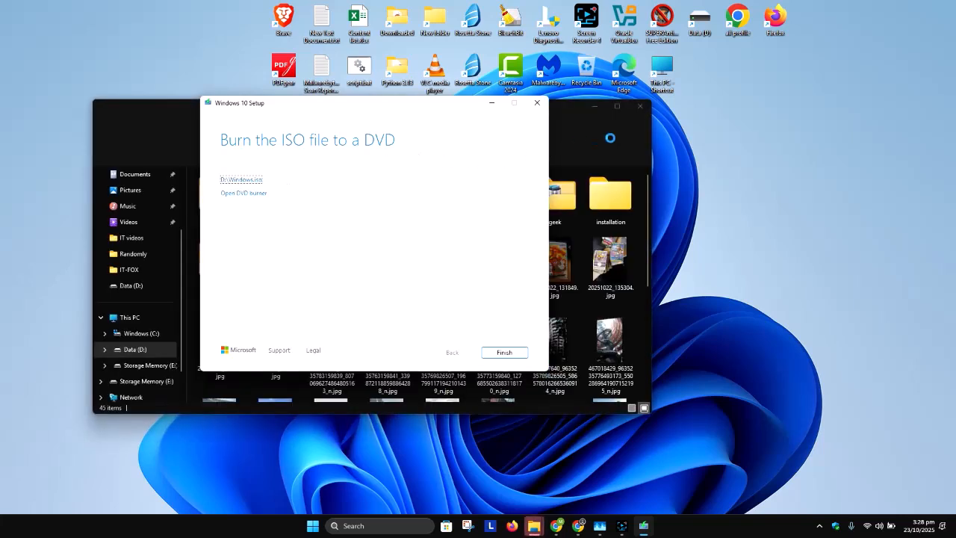
left_click_drag(446, 108, 499, 125)
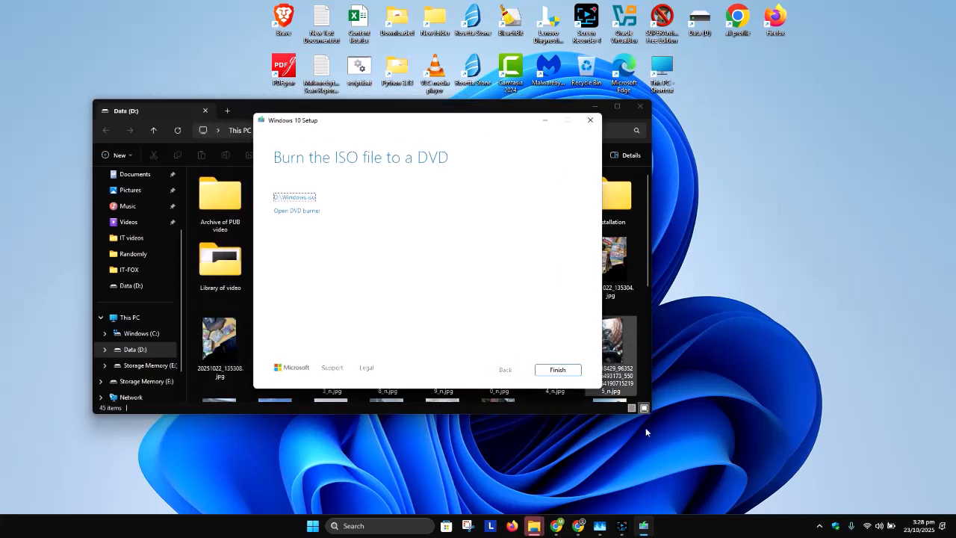
left_click(641, 526)
left_click(794, 423)
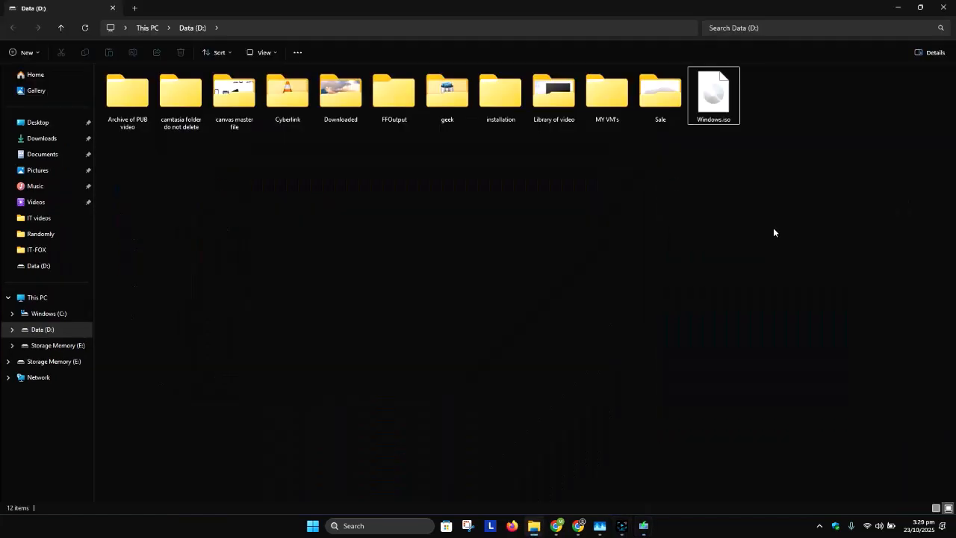
Step: Rename the Windows.iso file on the Data (D:) drive as Windows 10.iso
left_click(714, 97)
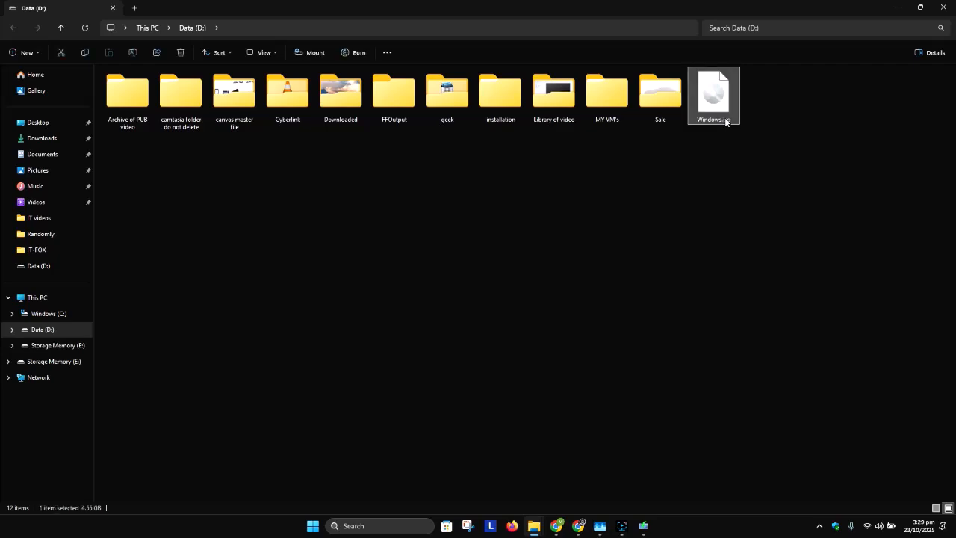
key("F1")
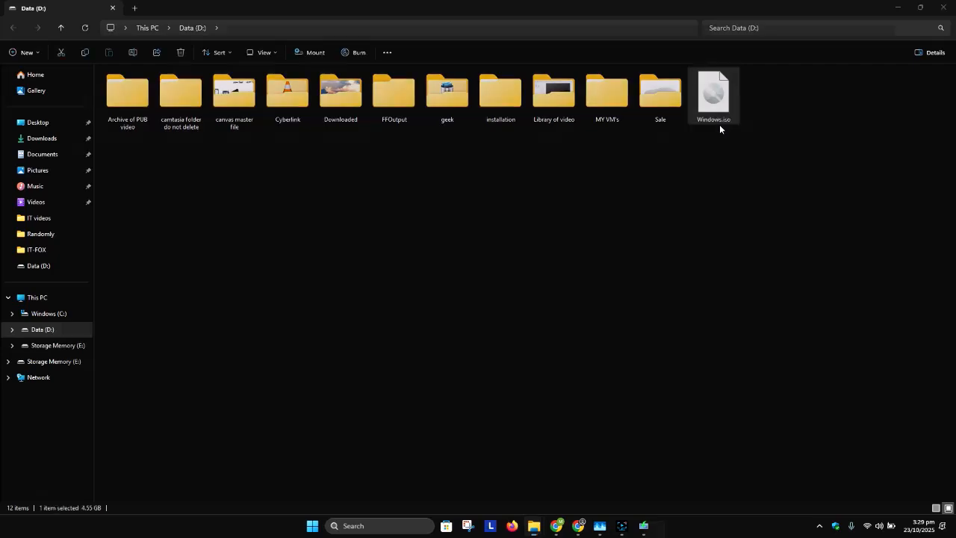
key("alt+F4")
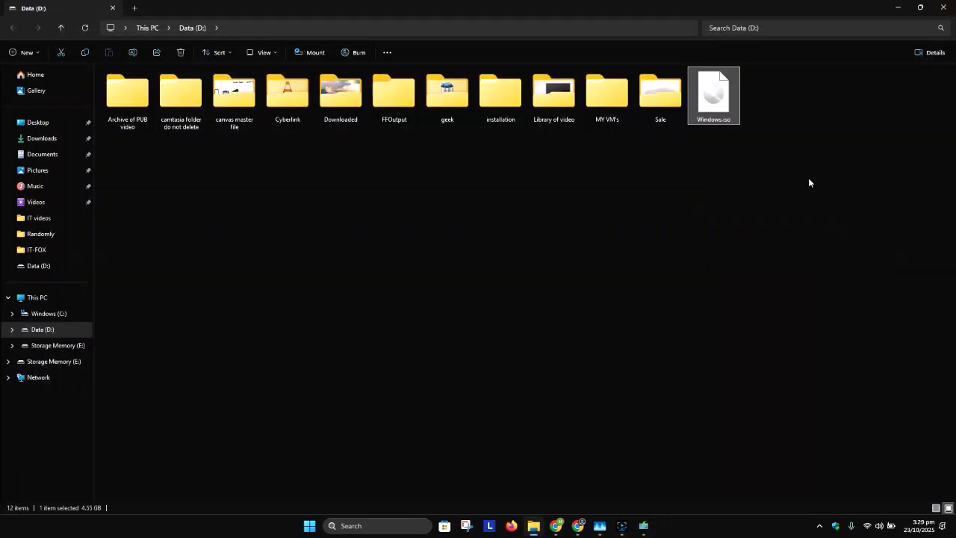
key("F2")
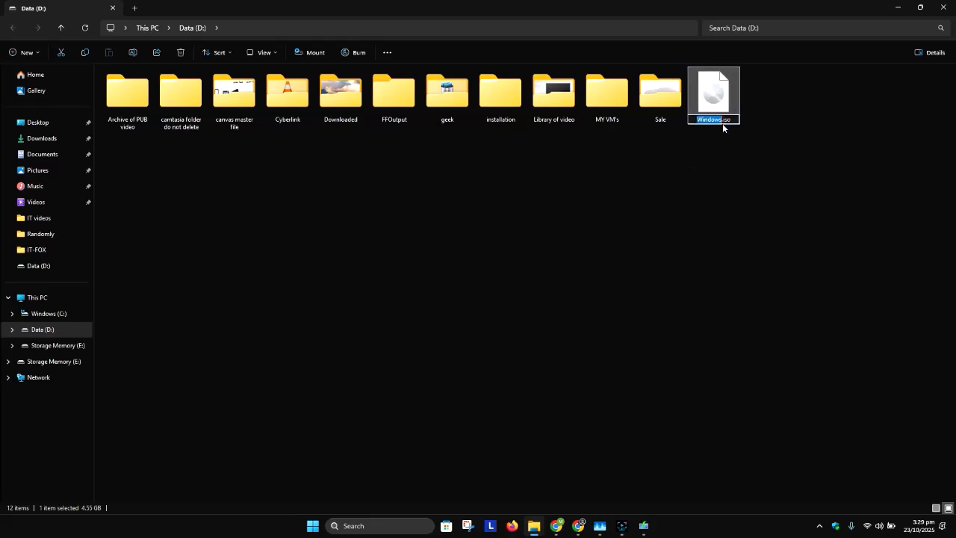
key("Right")
type("10")
key("Return")
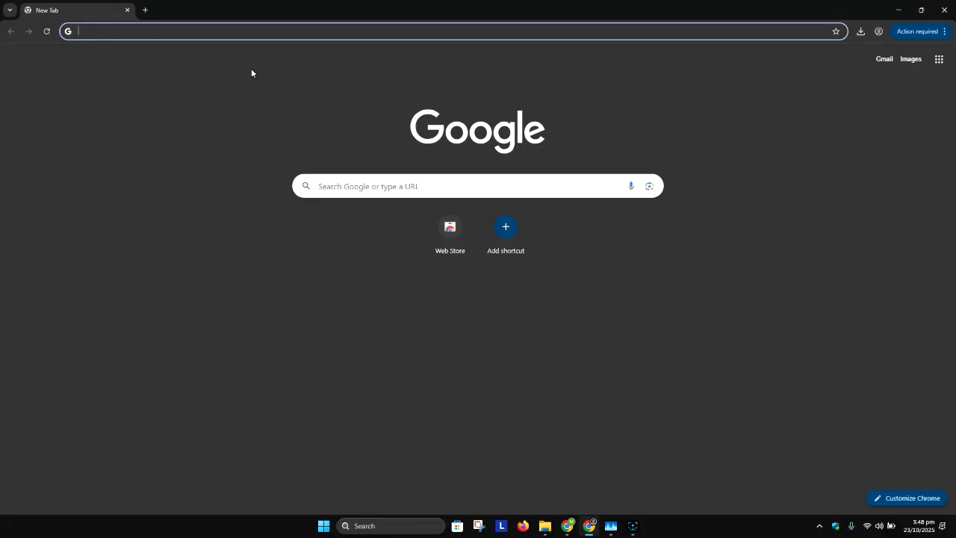
Step: Search the web for rufus in Chrome, open the official rufus.ie site and consent to its data use
type("rufus")
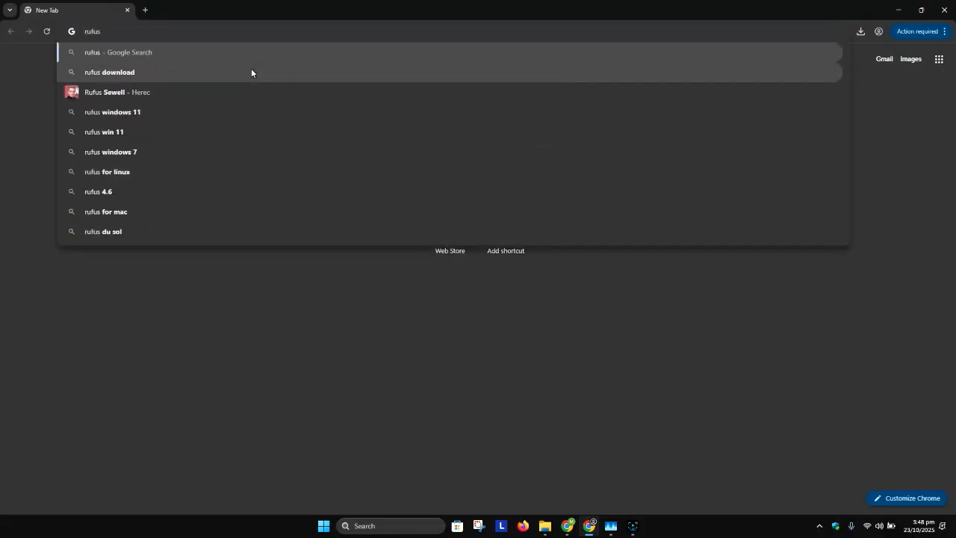
key("Return")
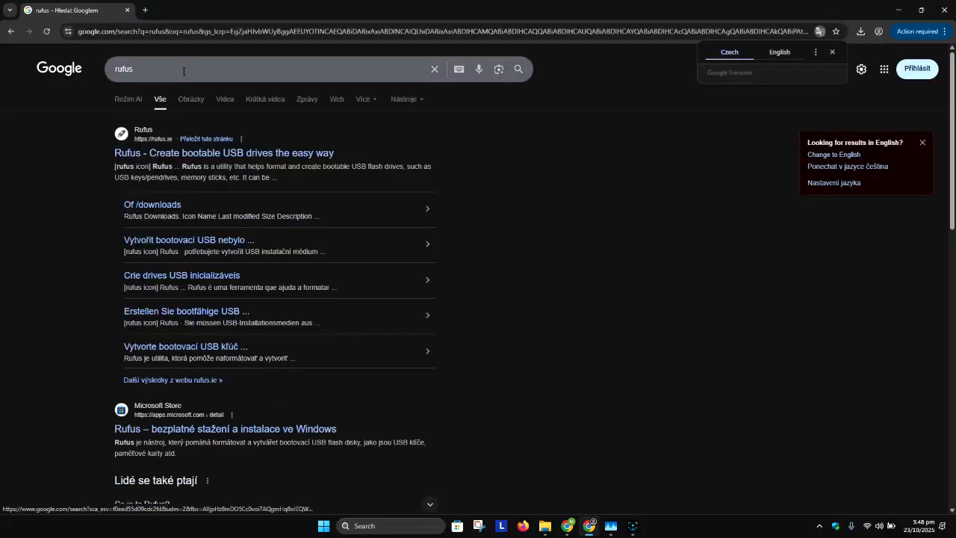
left_click(135, 158)
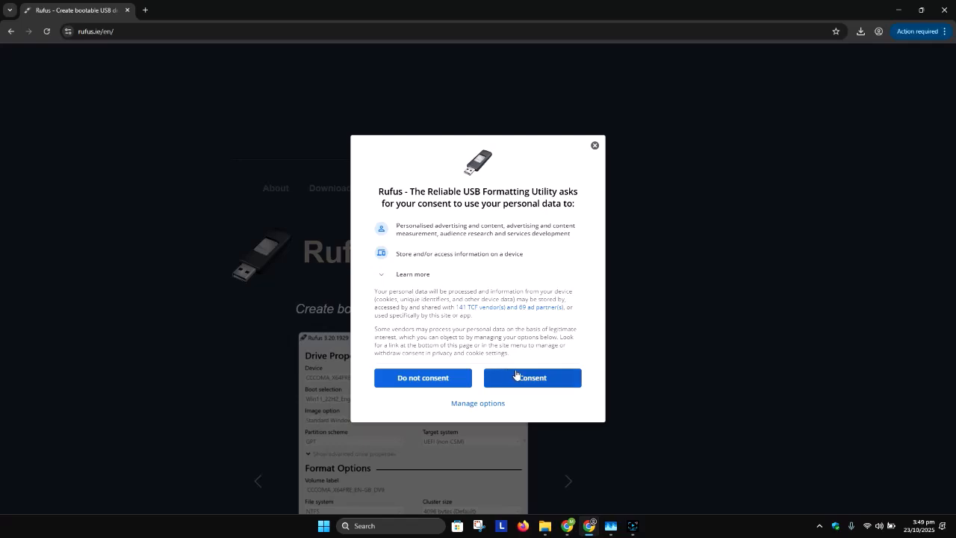
left_click(525, 378)
Step: Examine the latest Rufus releases in the download table, comparing the standard Windows x64 and Windows x86 versions
scroll(353, 245, "down", 4)
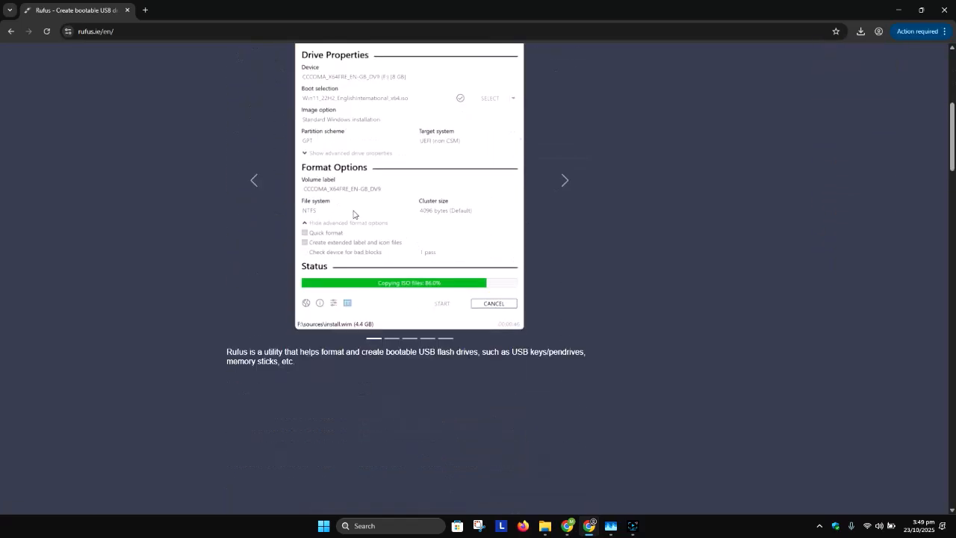
scroll(355, 215, "down", 1)
scroll(354, 214, "down", 2)
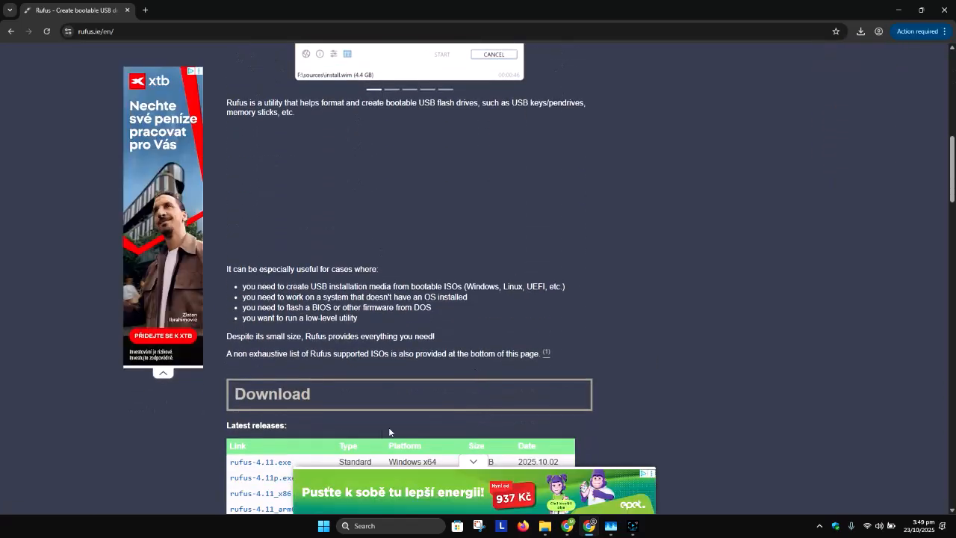
scroll(276, 321, "down", 2)
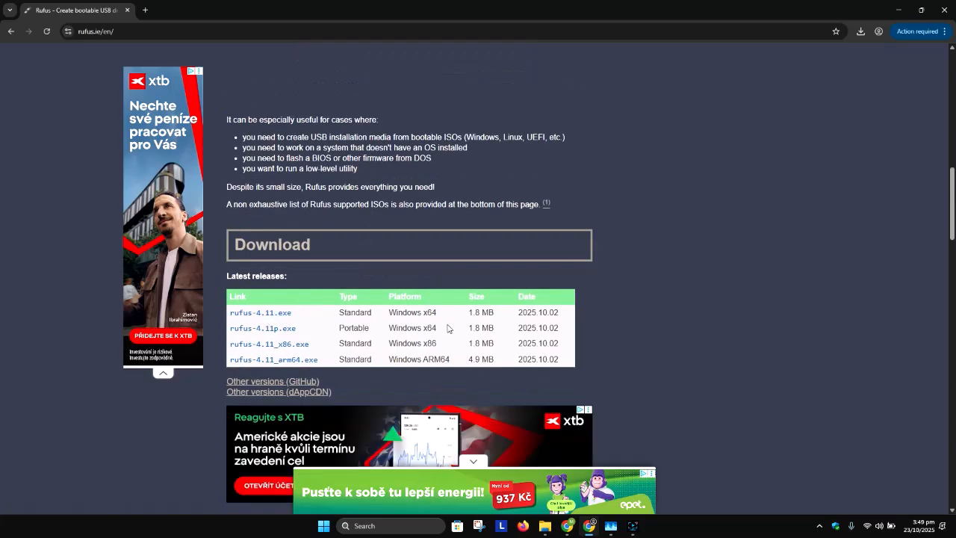
left_click_drag(441, 316, 387, 316)
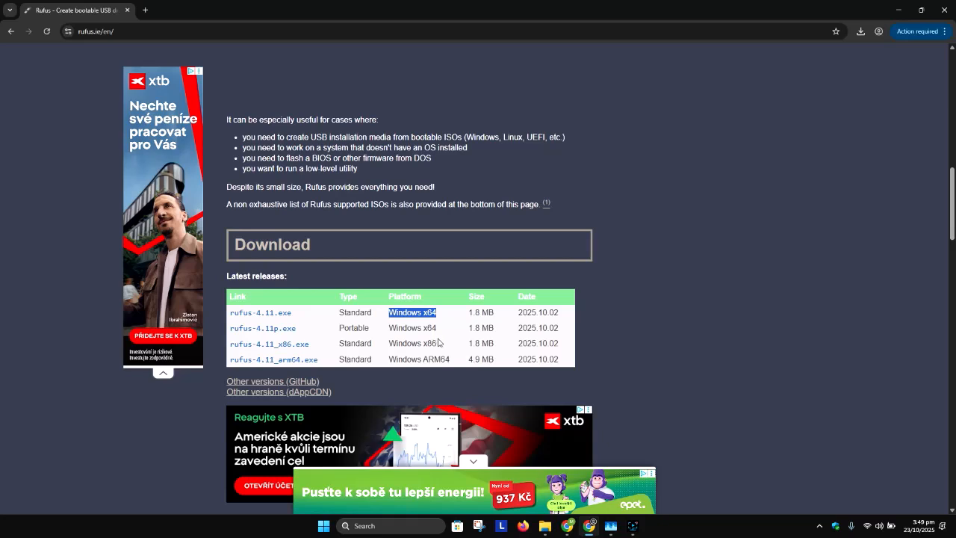
left_click_drag(439, 344, 388, 347)
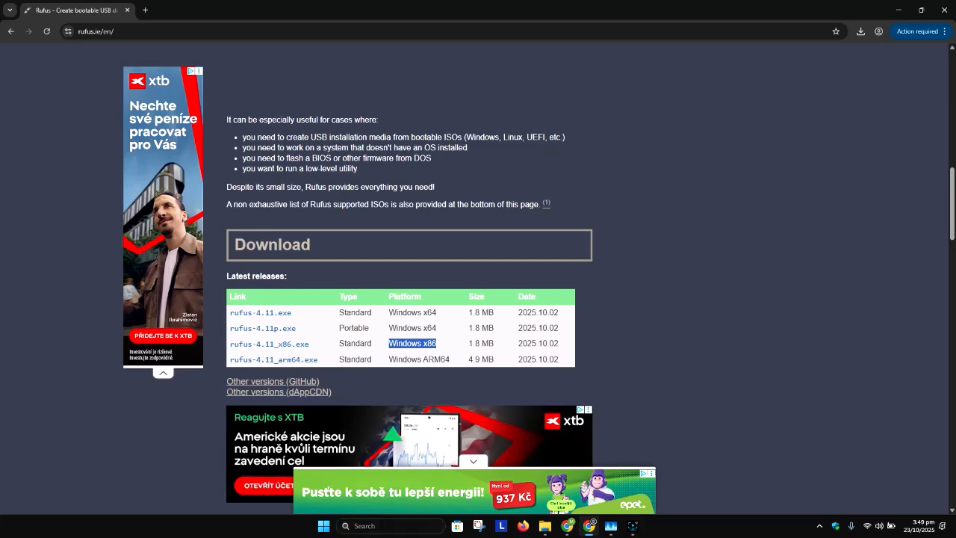
Step: Run dxdiag to check whether this PC's operating system is 32-bit or 64-bit, and close the diagnostic tool
left_click(389, 526)
type("dxdiag")
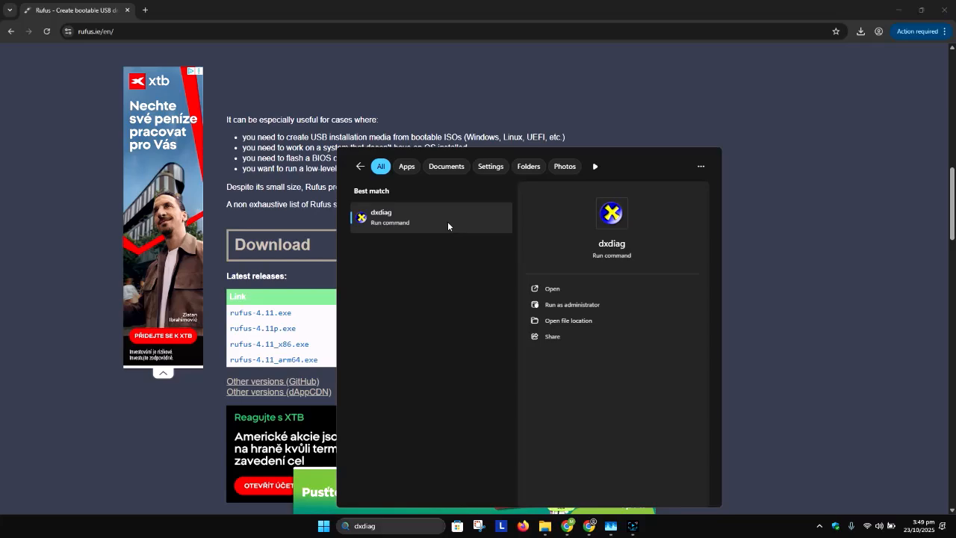
left_click(448, 221)
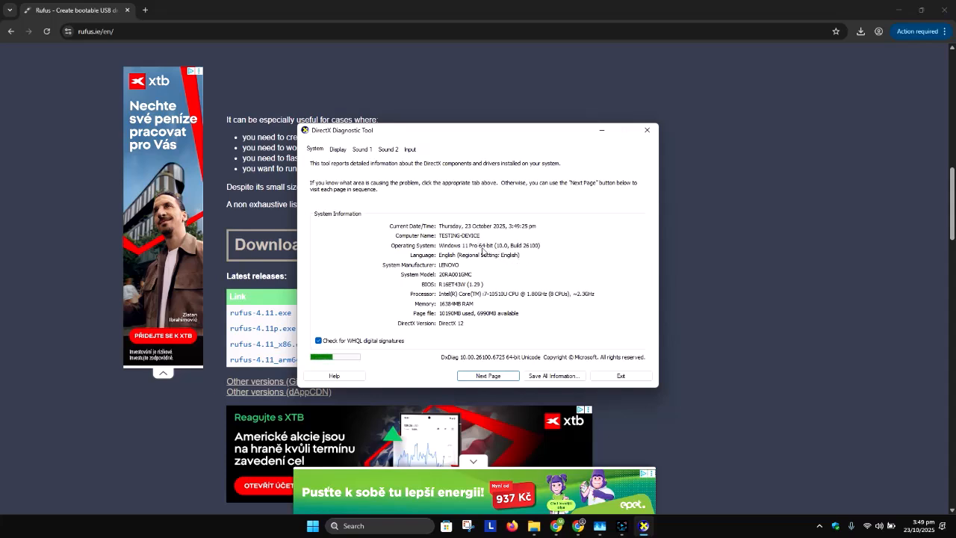
left_click(647, 130)
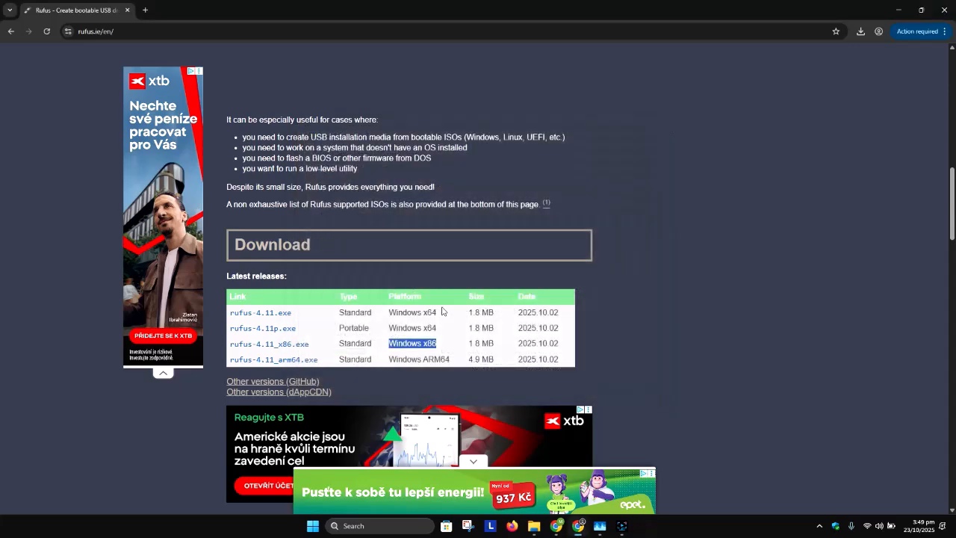
Step: Download rufus-4.11.exe for Windows x64, dismissing the advertisement, and run it from the Downloads folder with the browser minimised
left_click(279, 315)
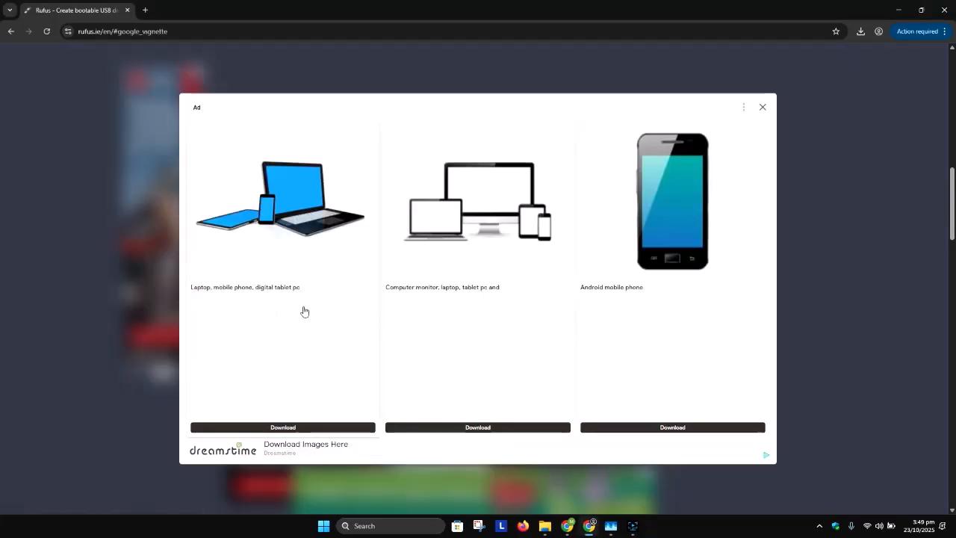
left_click(762, 107)
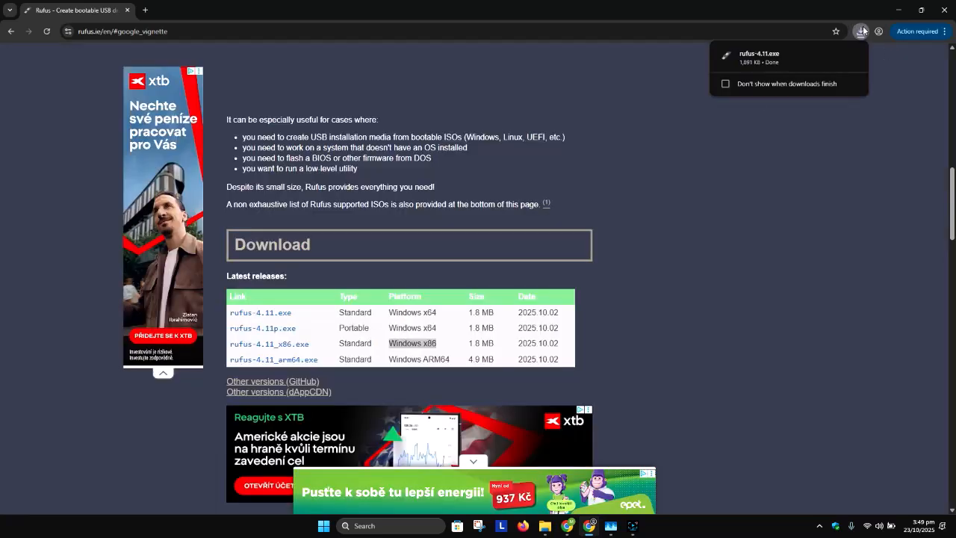
left_click(834, 55)
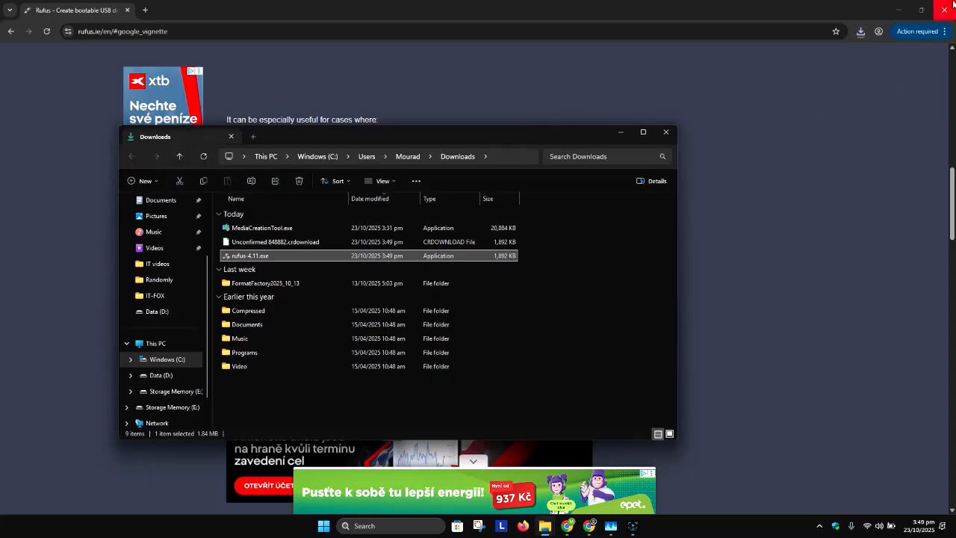
left_click(899, 10)
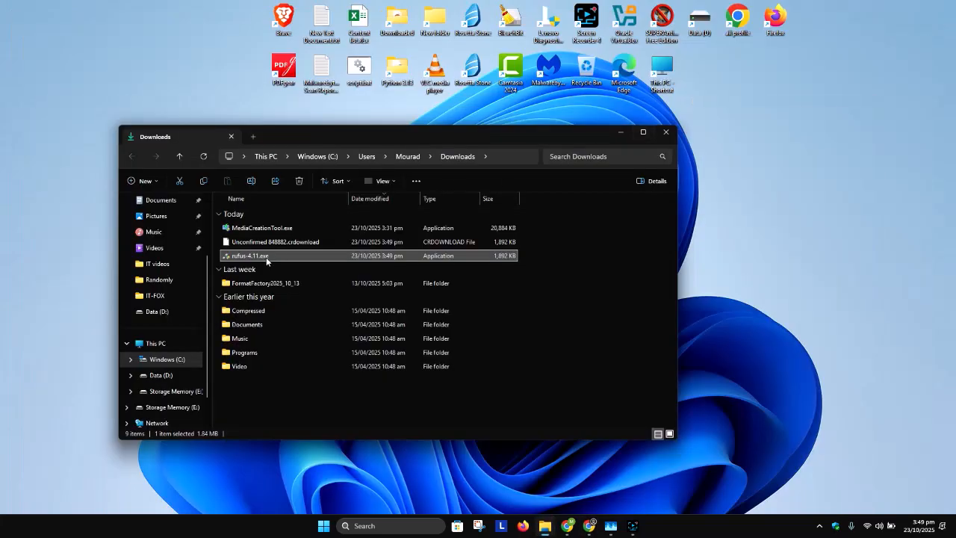
double_click(250, 255)
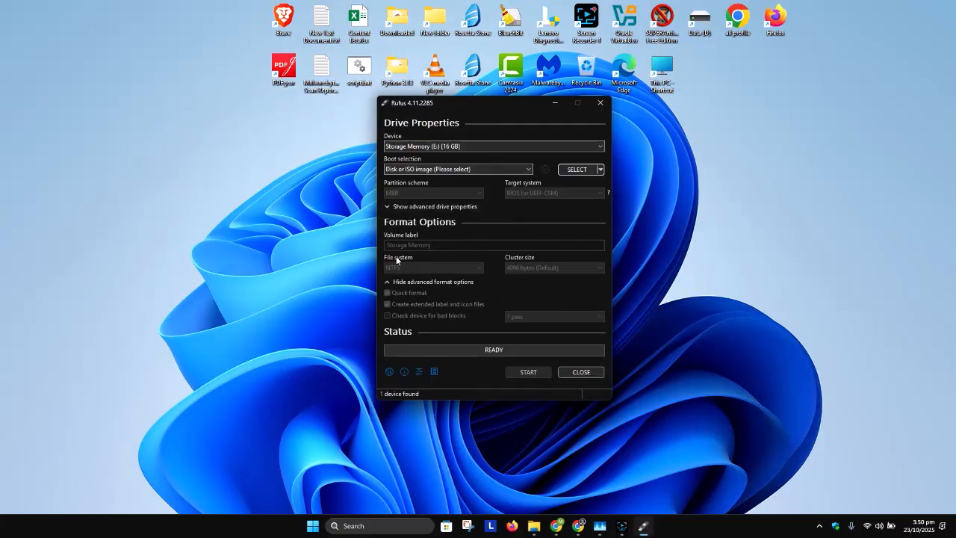
Step: Check the Data (D:) drive in File Explorer for the Windows ISO files and minimise the folder window to return to Rufus
left_click(326, 161)
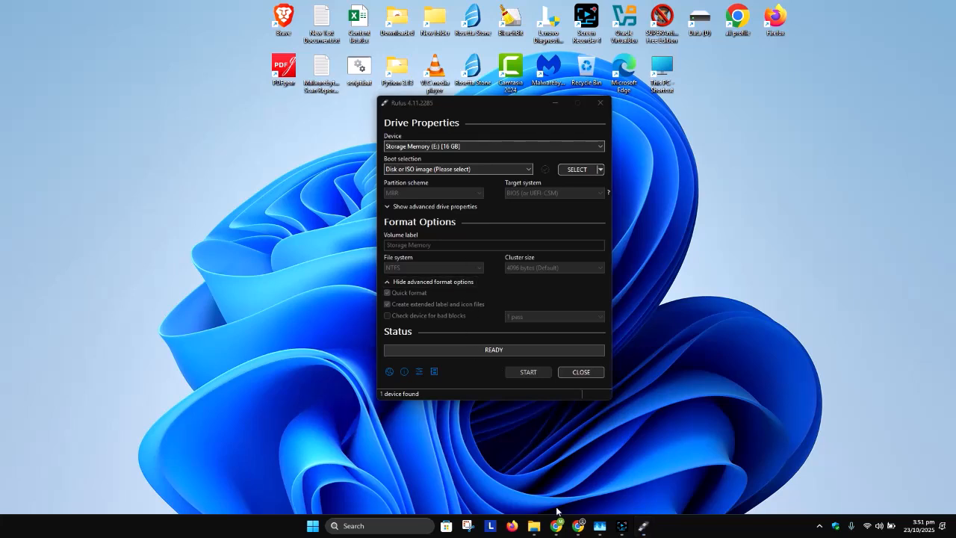
mouse_move(535, 526)
left_click(475, 467)
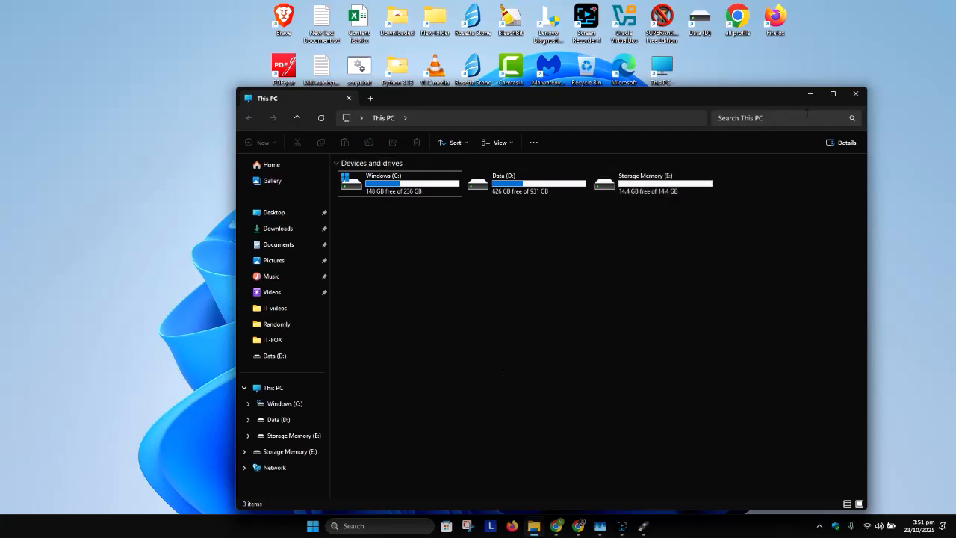
left_click(275, 421)
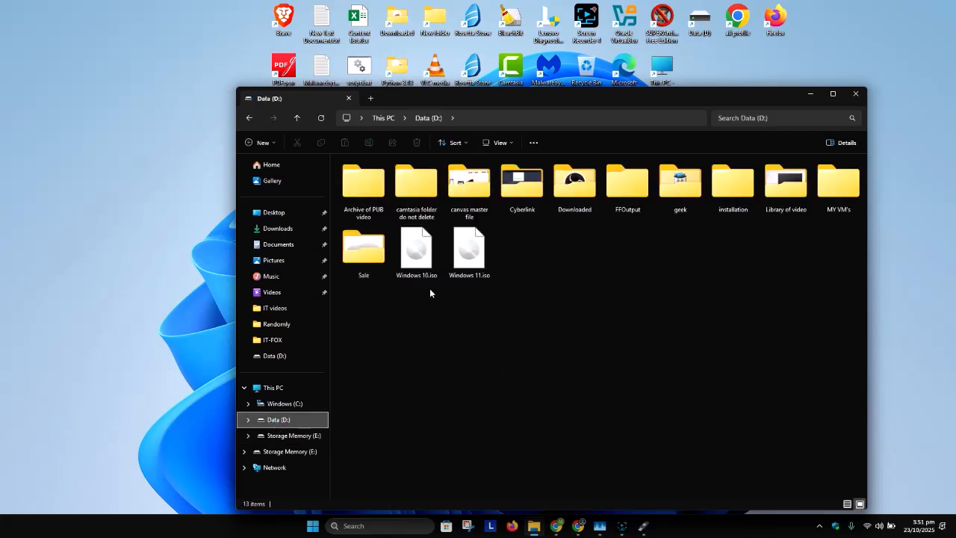
left_click(541, 119)
left_click(807, 95)
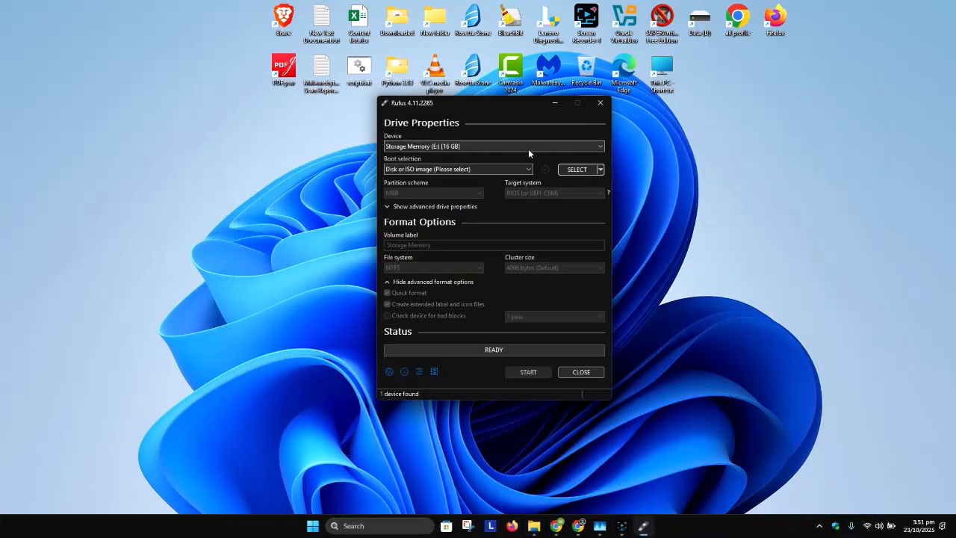
Step: Keep Storage Memory (E:) as the target device and load Windows 10.iso from the Data (D:) drive as the boot image
left_click(438, 147)
left_click(429, 155)
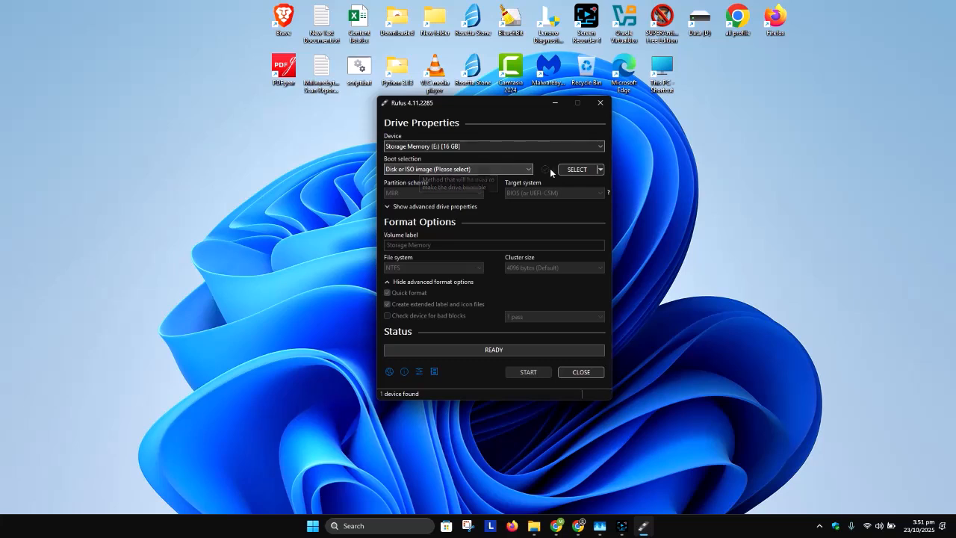
left_click(577, 170)
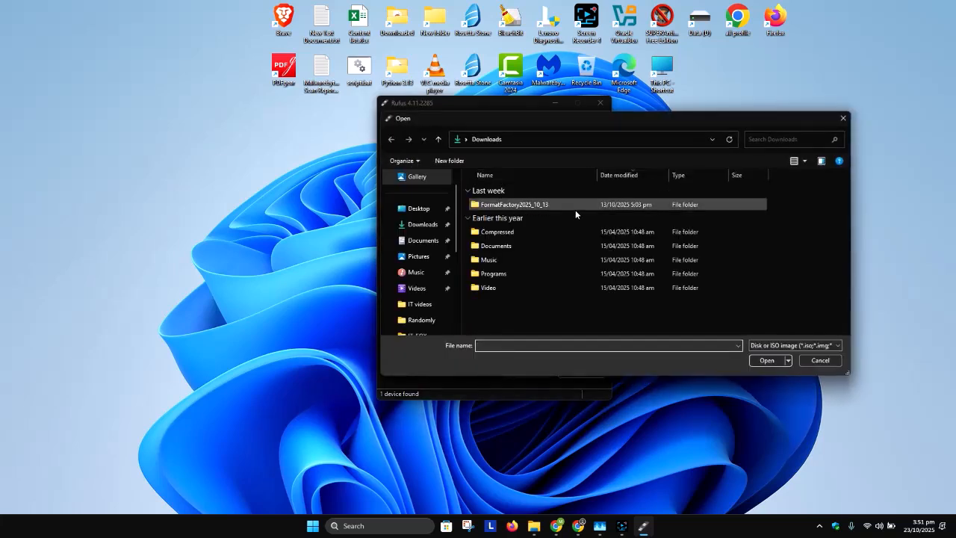
scroll(418, 294, "down", 3)
left_click(423, 256)
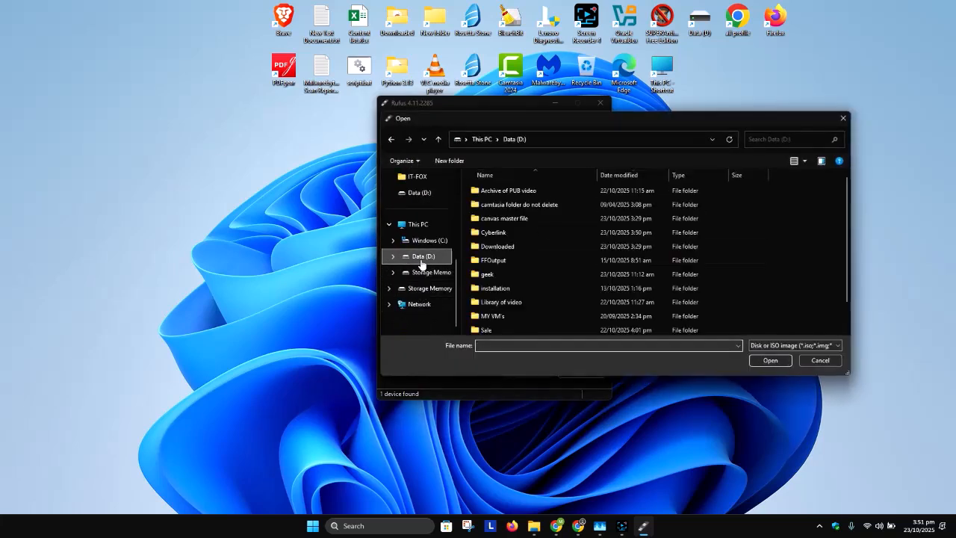
scroll(625, 291, "down", 1)
left_click(561, 316)
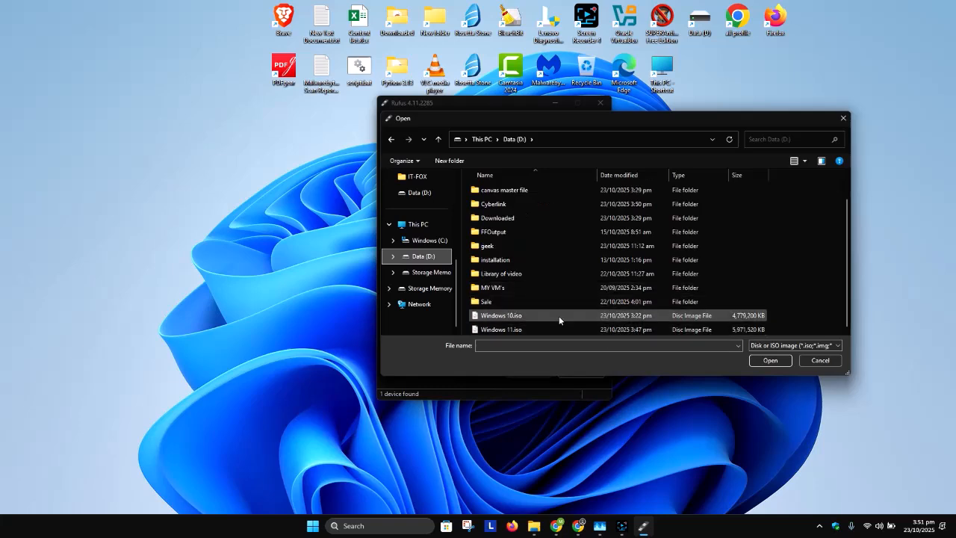
left_click(770, 360)
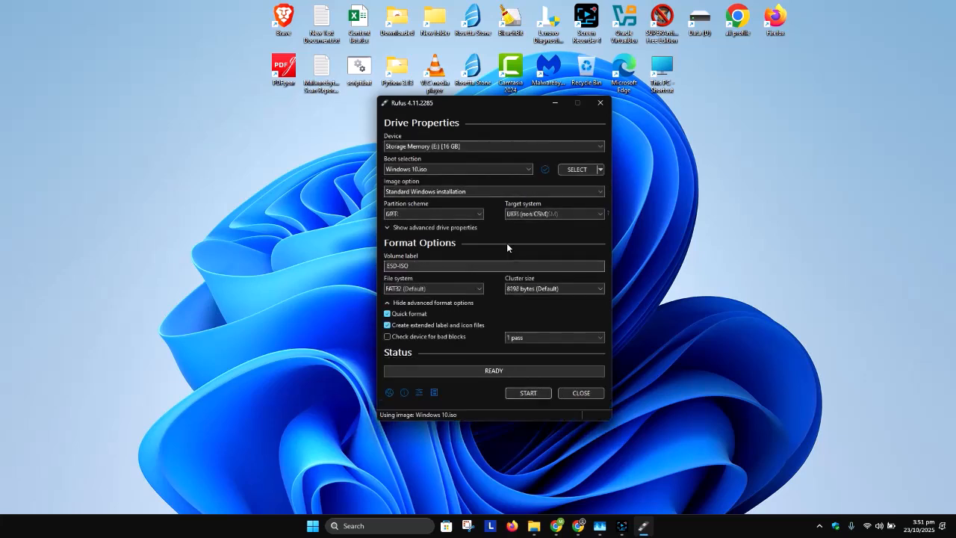
Step: Review the image option, partition scheme and target system choices, keeping Standard Windows installation, GPT and UEFI (non CSM)
left_click(418, 195)
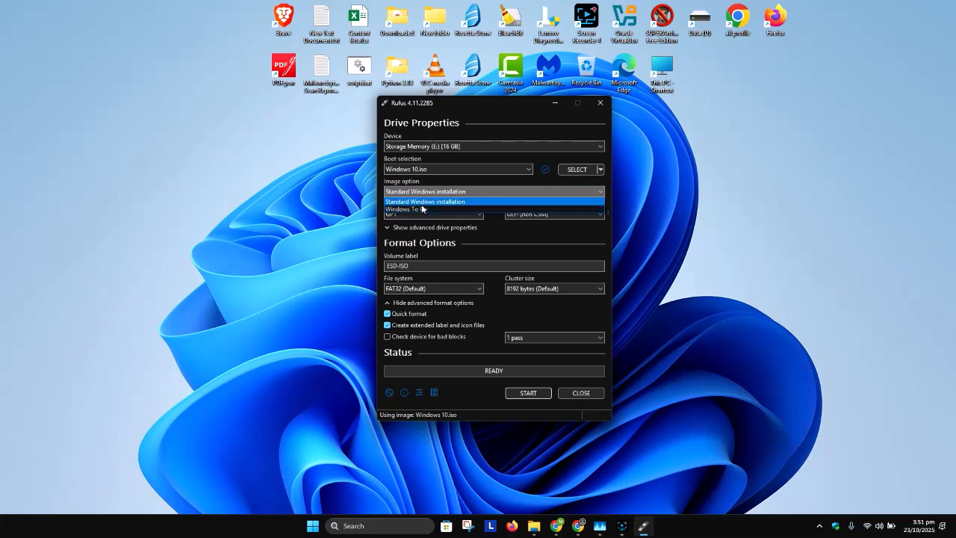
left_click(520, 236)
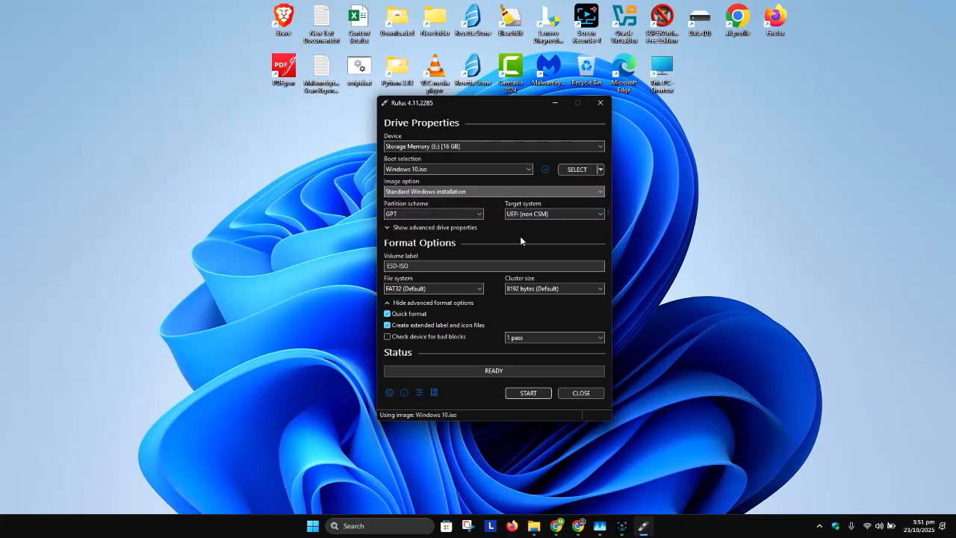
left_click(624, 528)
left_click(792, 419)
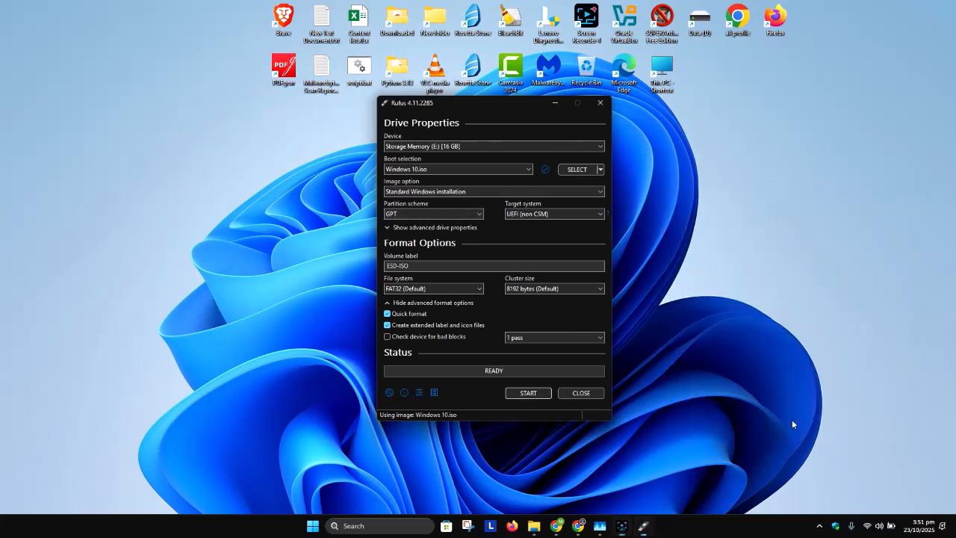
left_click(467, 214)
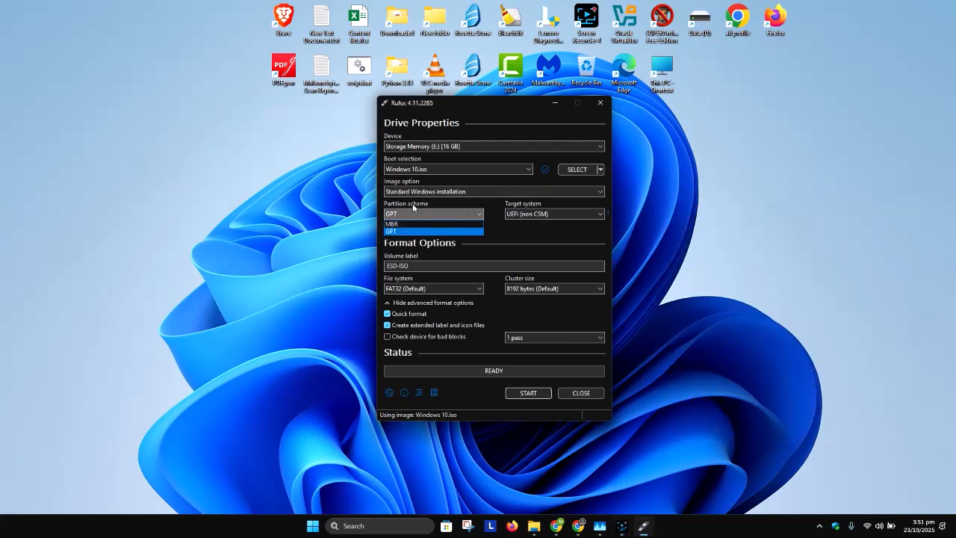
left_click(535, 237)
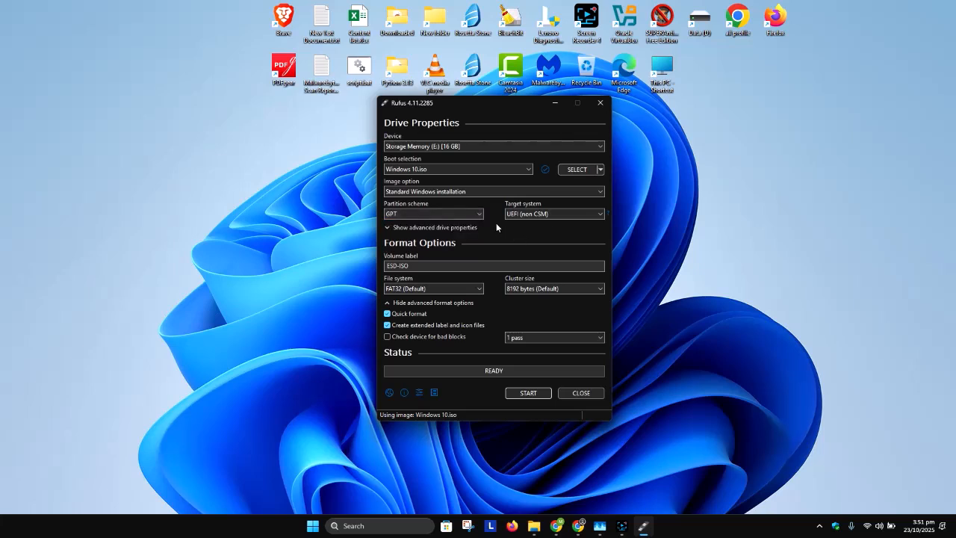
left_click(535, 216)
left_click(481, 233)
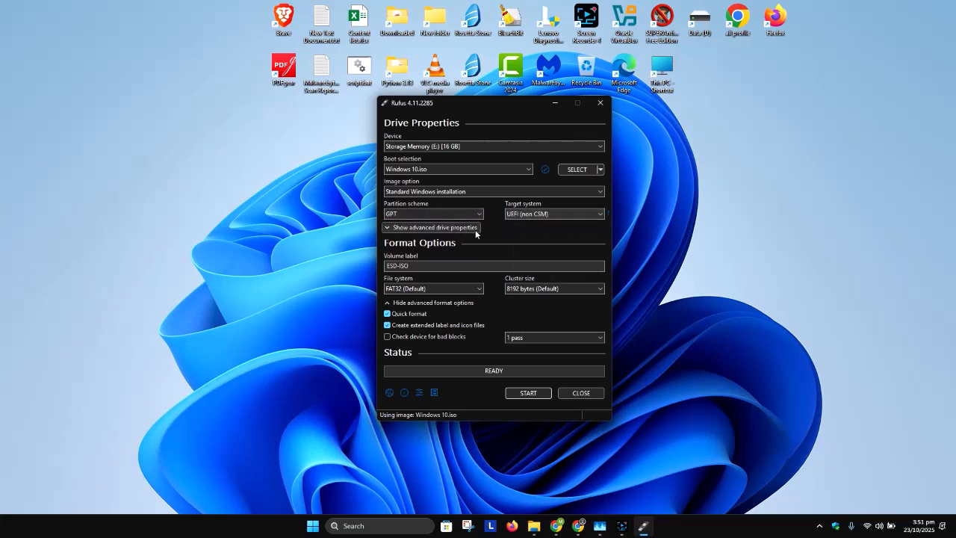
Step: Look at the advanced drive properties, hide them again, and set the volume label to "Storage device"
left_click(434, 227)
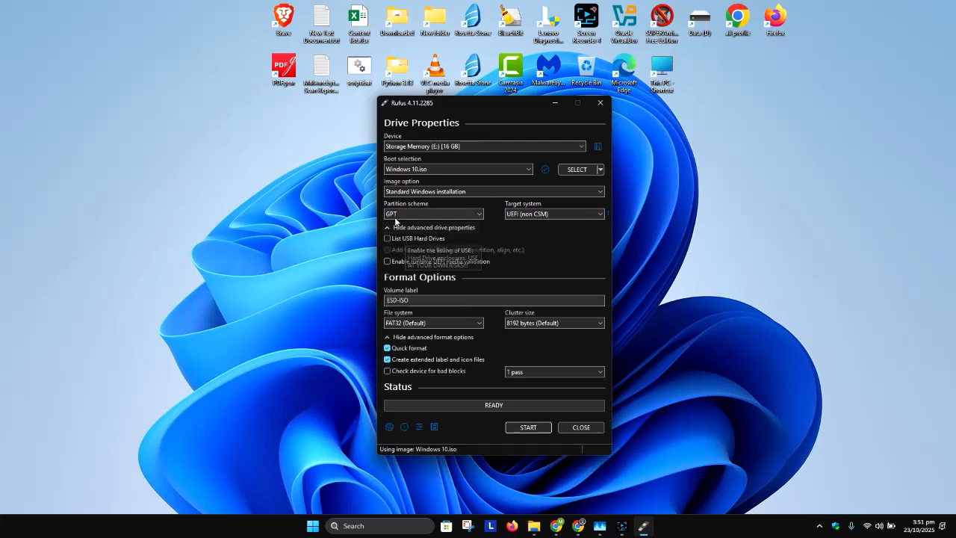
left_click(407, 227)
left_click_drag(412, 266, 369, 269)
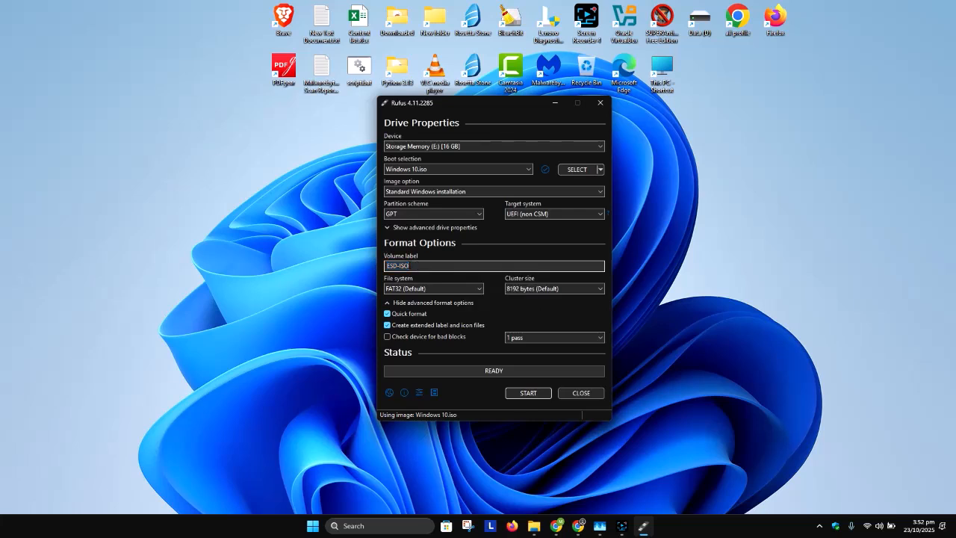
type("Storage device")
Step: Check the contents of the Storage Memory (E:) drive in File Explorer and minimise the window to return to Rufus
left_click(535, 526)
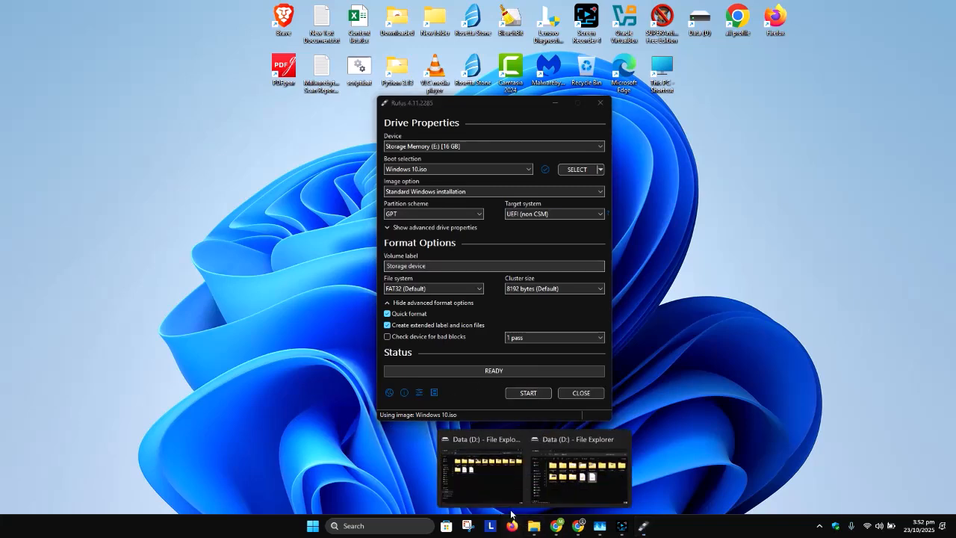
left_click(481, 470)
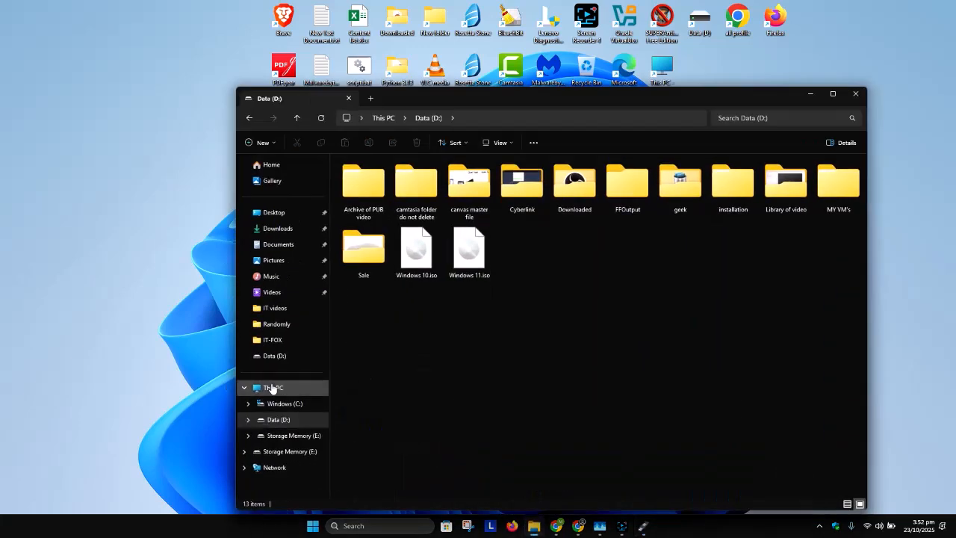
left_click(271, 388)
left_click(621, 193)
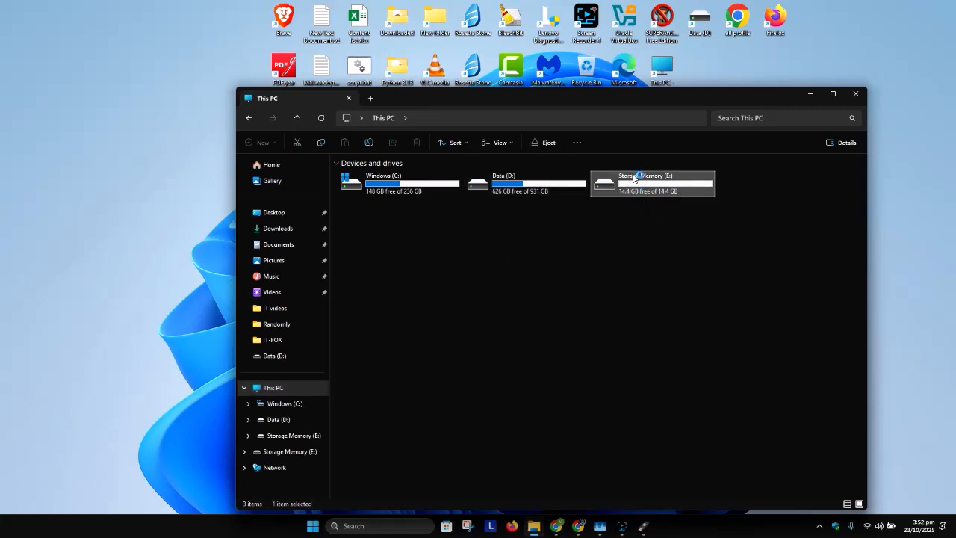
double_click(638, 184)
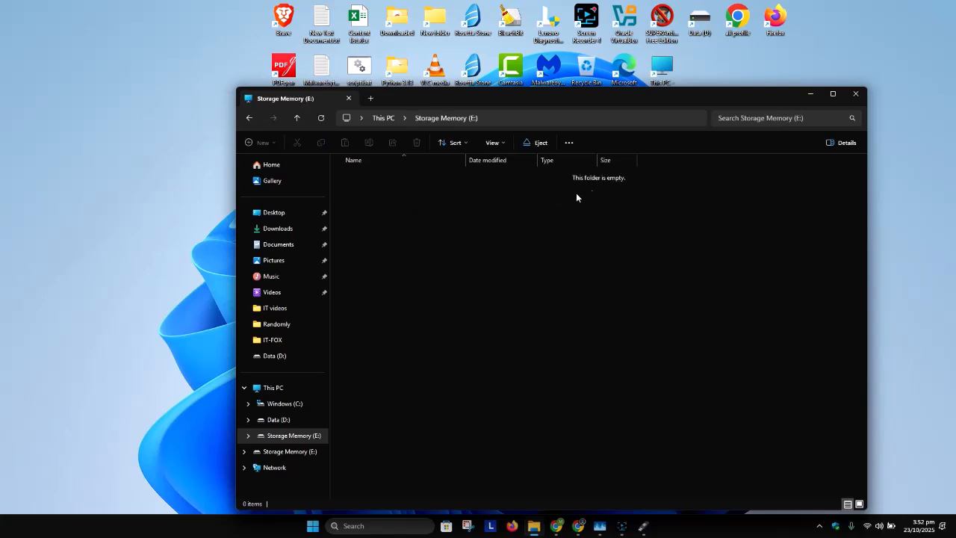
left_click(809, 94)
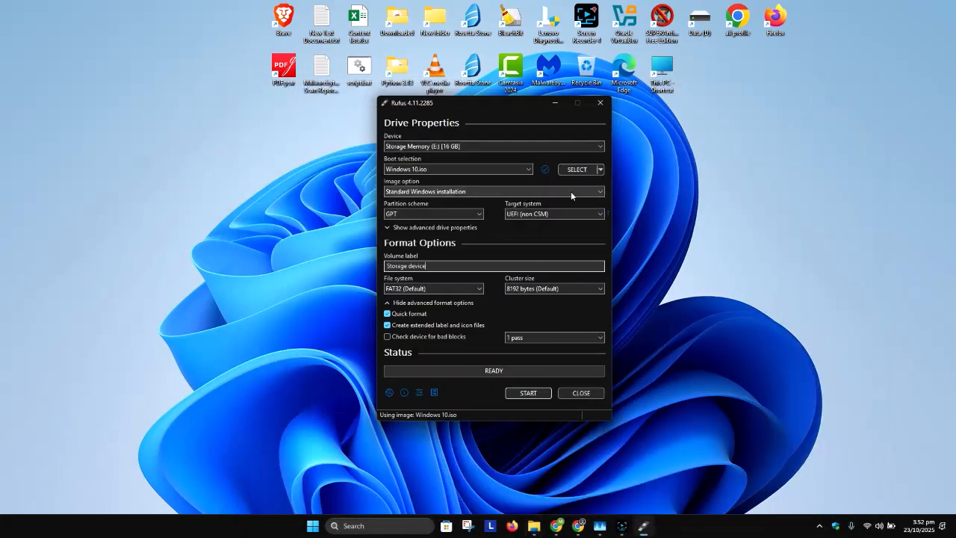
Step: Start the process past the bootloader warning and customise Windows with a local account username, data collection disabled and BitLocker automatic encryption disabled
left_click(527, 396)
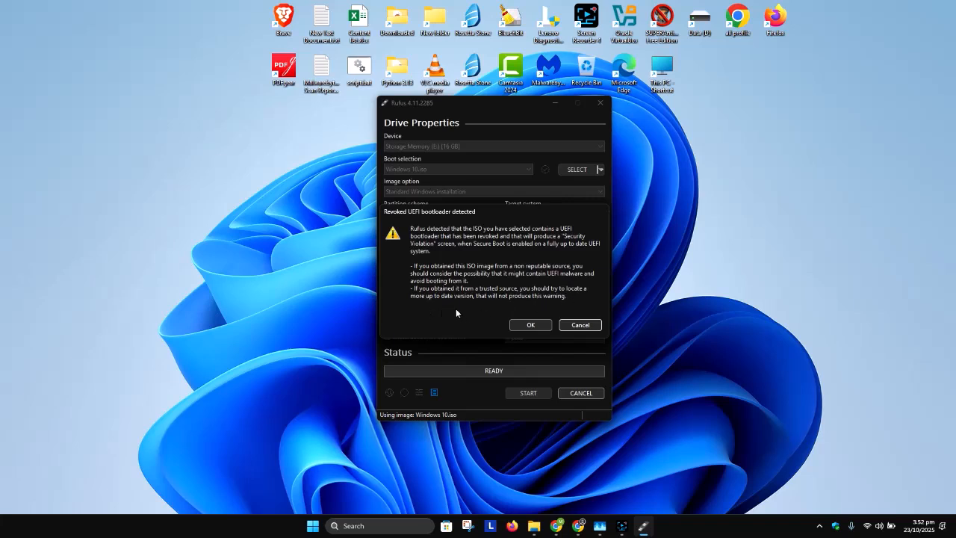
left_click(530, 325)
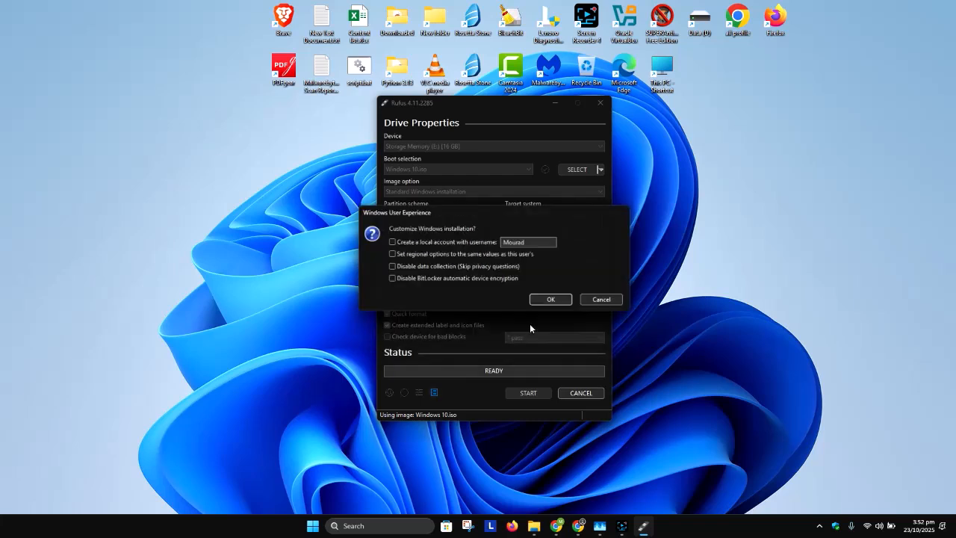
double_click(530, 241)
type("arcos")
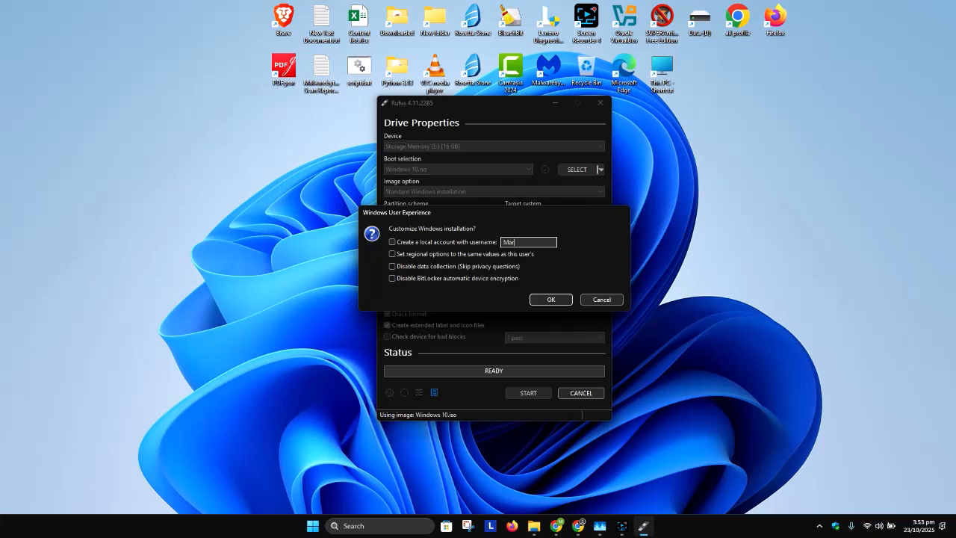
left_click(421, 242)
left_click(423, 267)
left_click(429, 278)
left_click(551, 300)
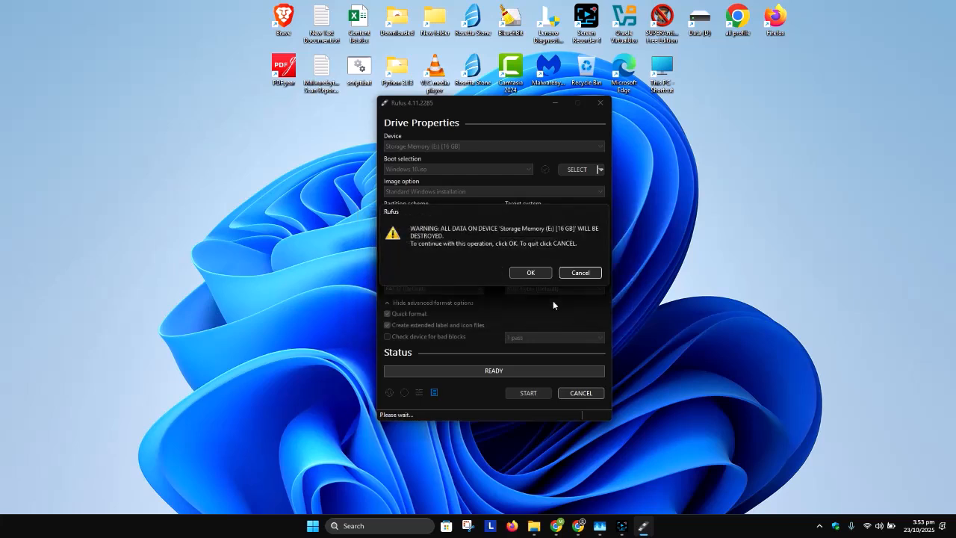
Step: Confirm erasing all data on Storage Memory (E:) and let Rufus write the Windows 10 image to it
left_click(527, 272)
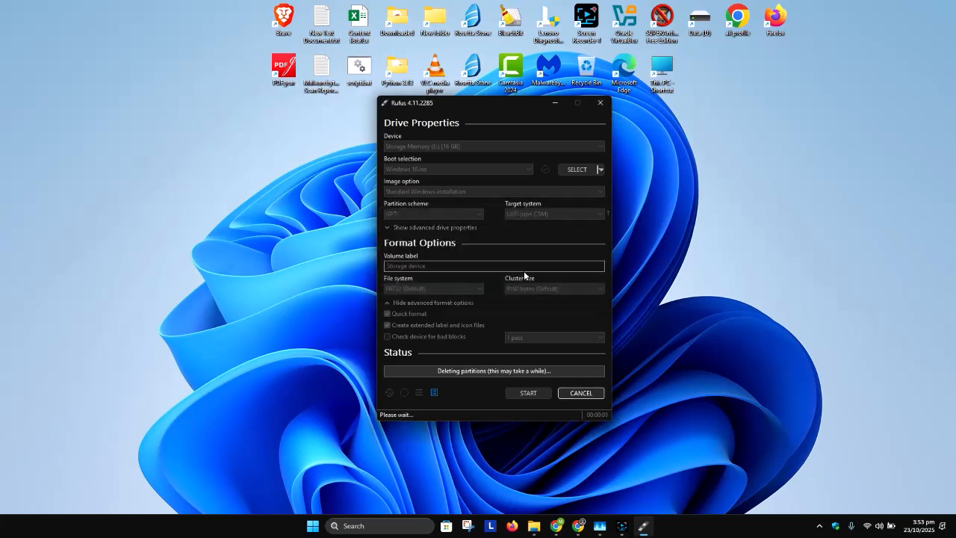
left_click(623, 526)
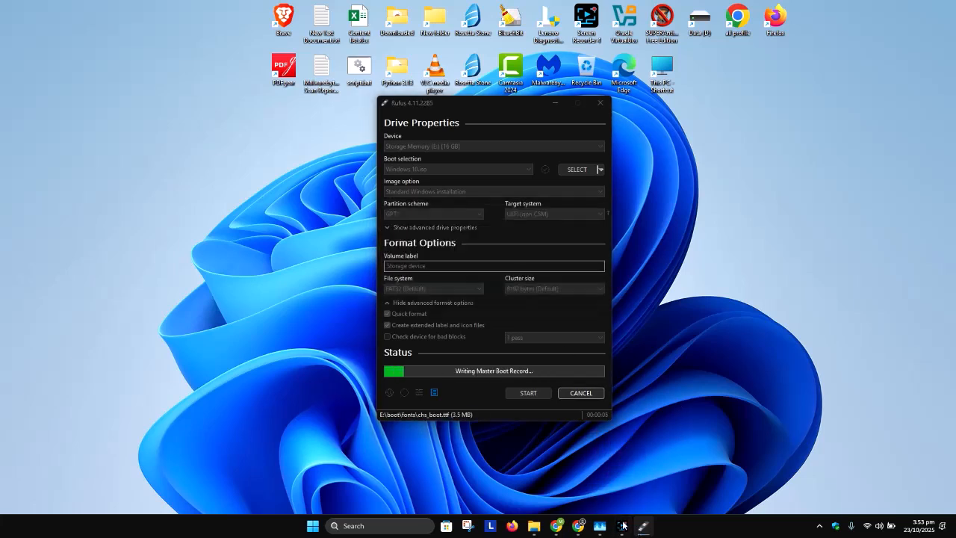
left_click(893, 191)
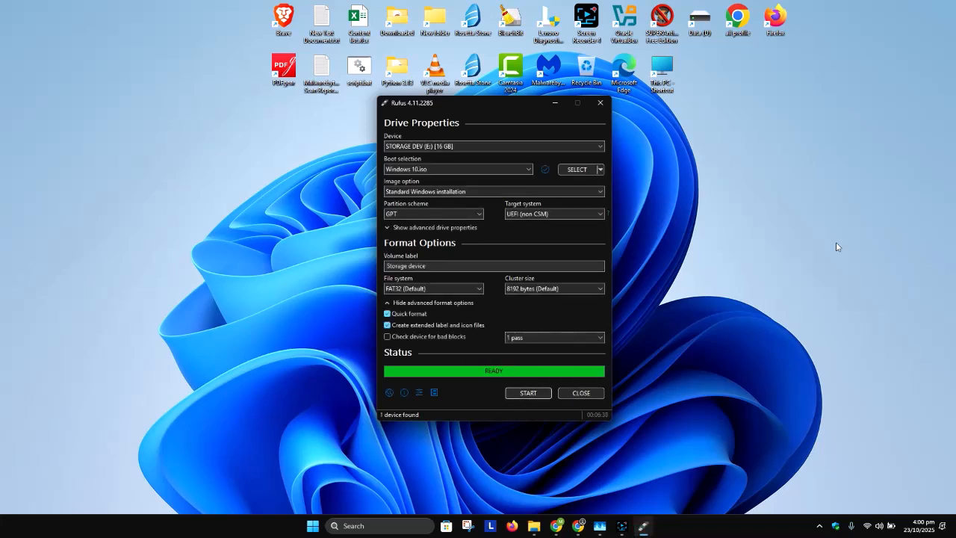
Step: Close Rufus and open the STORAGE DEV (E:) drive in File Explorer to check the Windows setup files
left_click(577, 393)
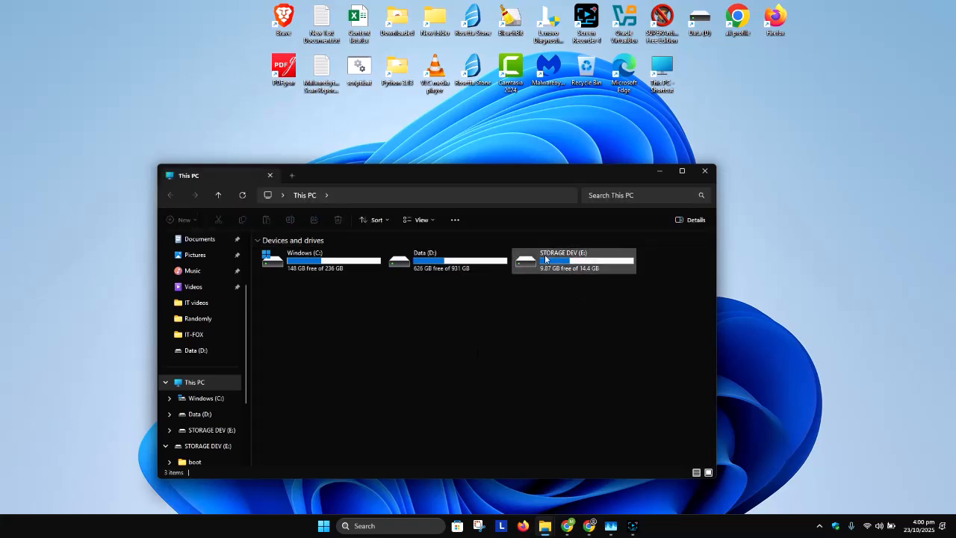
double_click(549, 269)
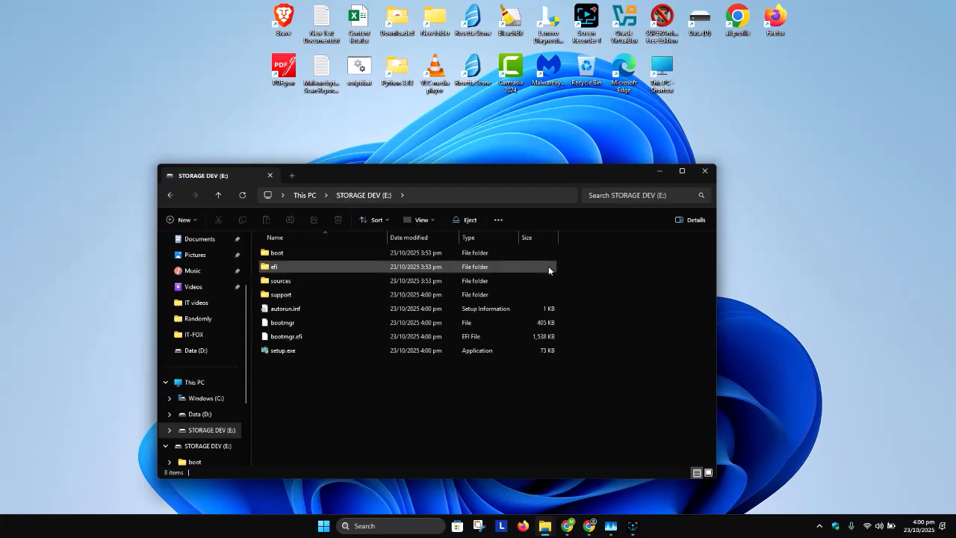